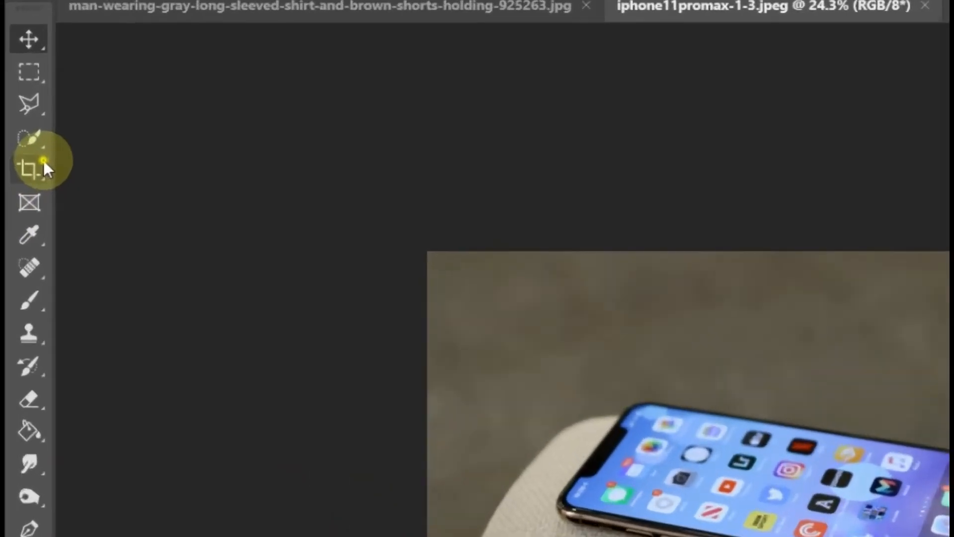
# - Extend the phone photo's canvas upward with the Crop tool to 2736 x 2424 px
pyautogui.click(12, 139)
pyautogui.moveTo(370, 184); pyautogui.dragTo(370, 145)
pyautogui.press('Return')
# - Fill the black strip above the phone photo with matching background texture and clear the selection
pyautogui.click(12, 91)
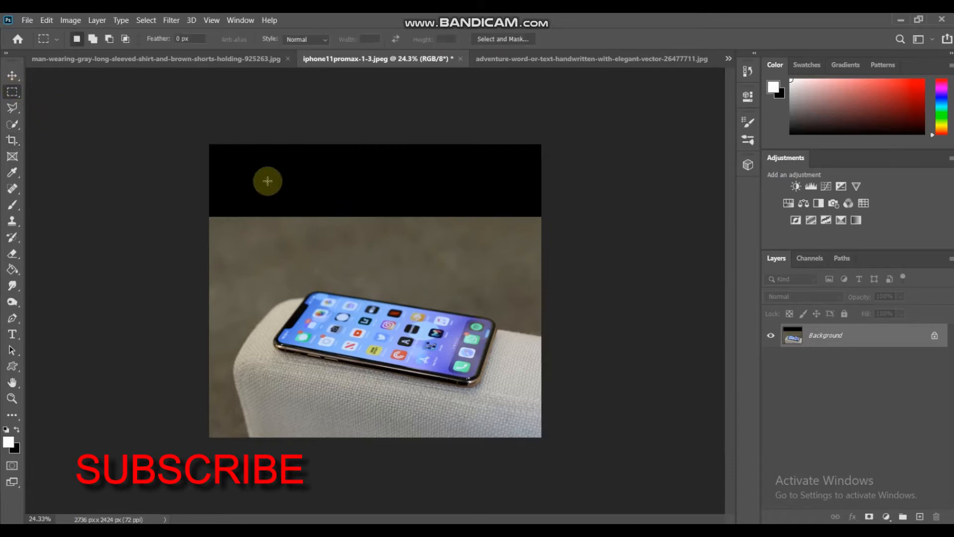
pyautogui.moveTo(170, 116); pyautogui.dragTo(589, 221)
pyautogui.rightClick(383, 193)
pyautogui.click(396, 329)
pyautogui.press('Return')
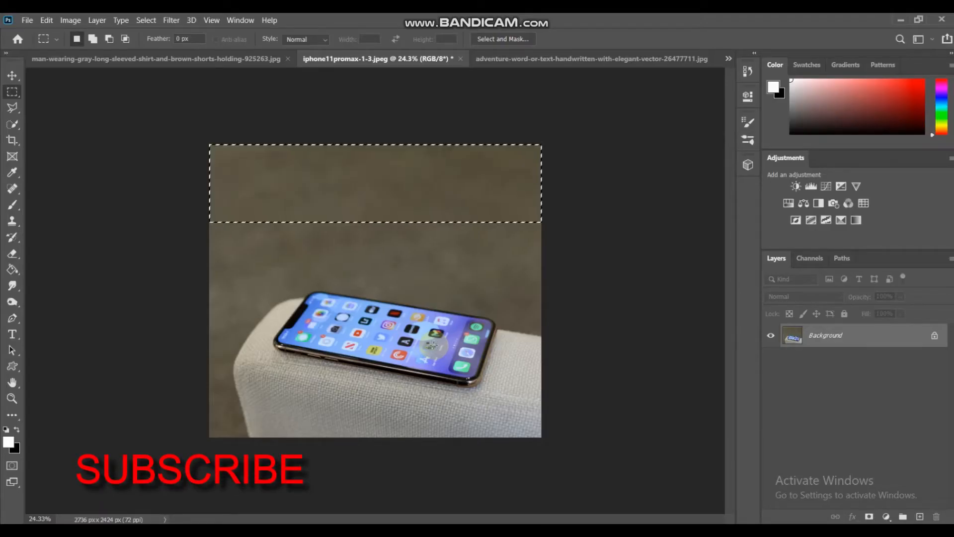
pyautogui.click(475, 201)
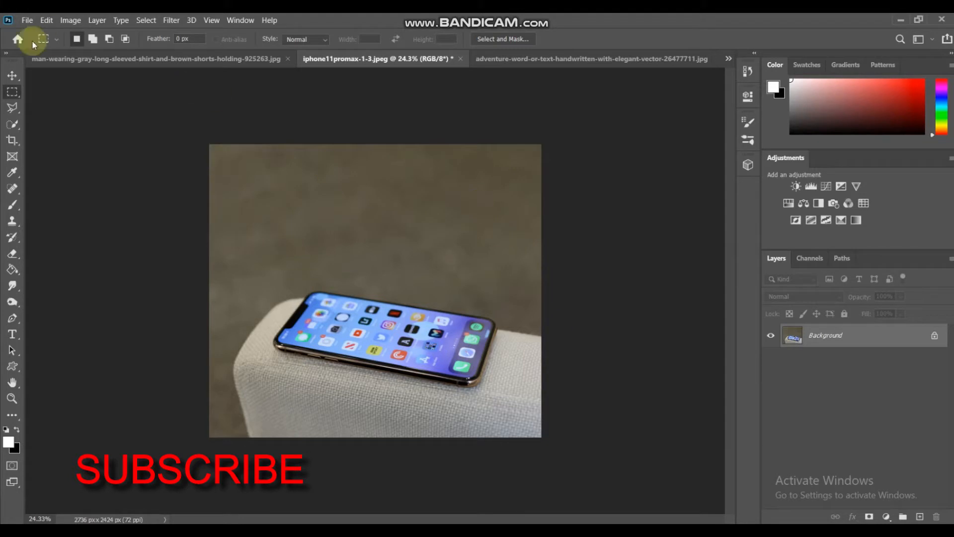
# - In the snowy mountain photo, duplicate the Background layer and rename the copy Boy
pyautogui.click(13, 74)
pyautogui.click(209, 59)
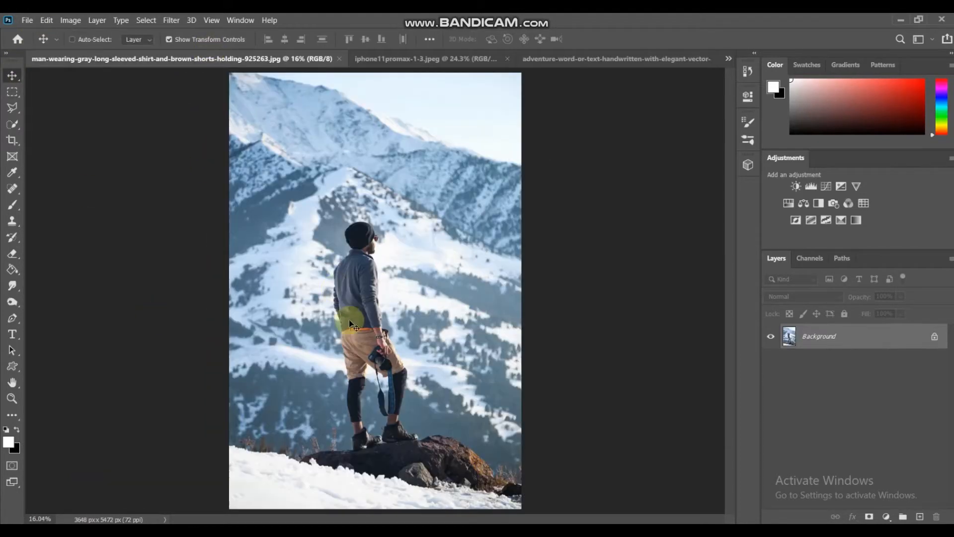
pyautogui.click(13, 124)
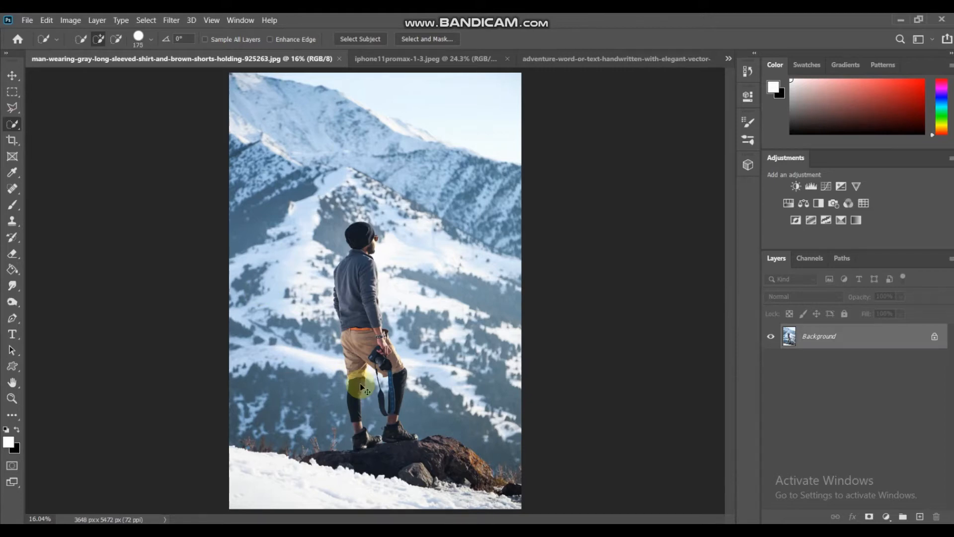
pyautogui.hotkey('ctrl', 'j')
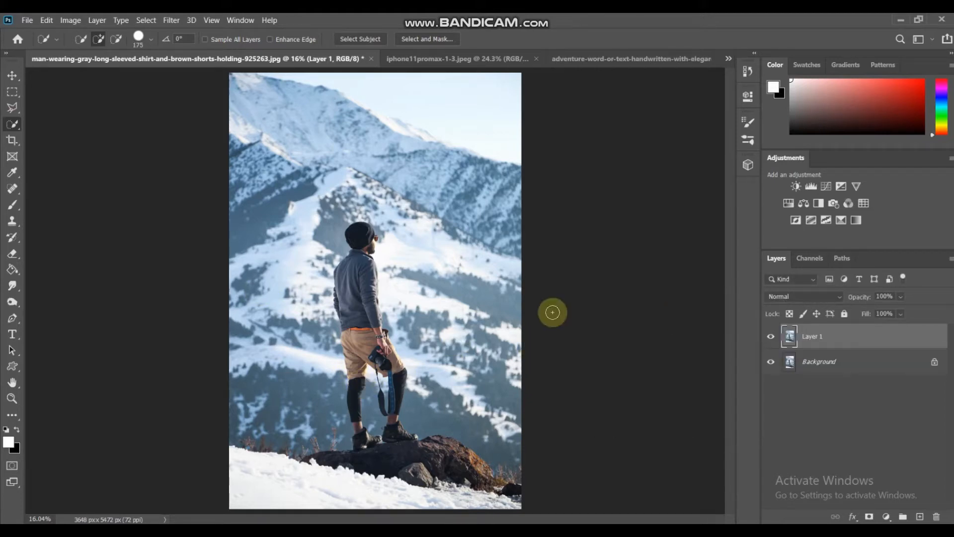
pyautogui.rightClick(815, 336)
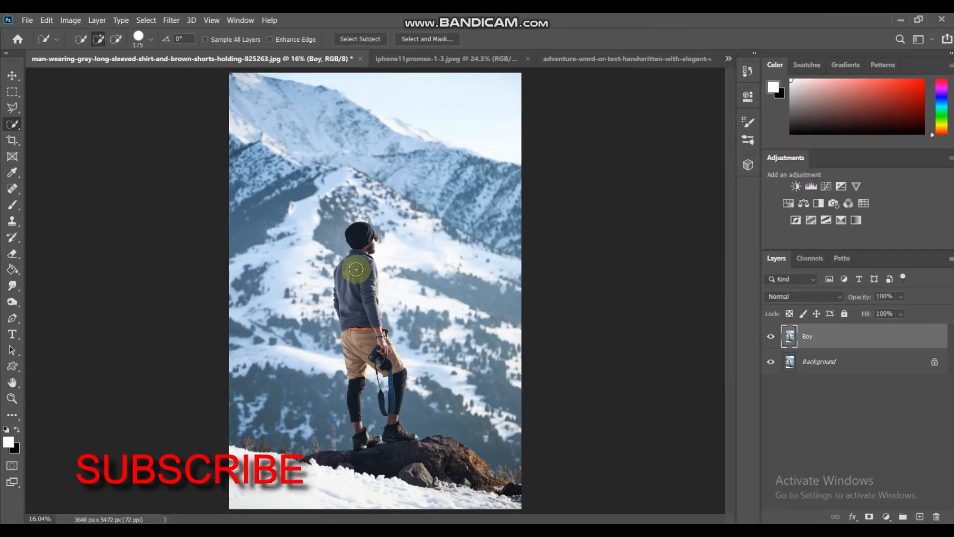
# - Make a Quick Selection of the man together with the rock and the snowy ground below him
pyautogui.moveTo(361, 240)
pyautogui.mouseDown()
pyautogui.moveTo(384, 422)
pyautogui.moveTo(406, 458)
pyautogui.moveTo(455, 487)
pyautogui.mouseUp()
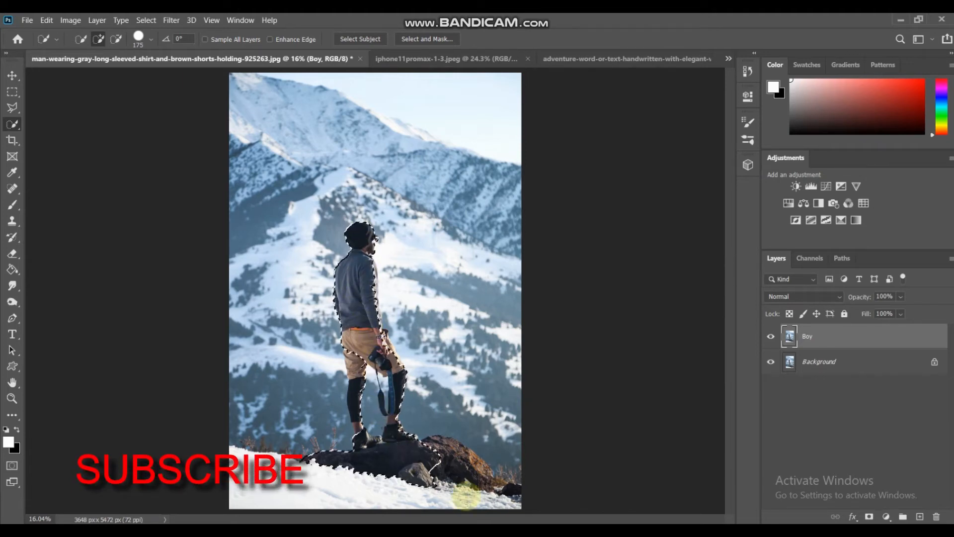
pyautogui.moveTo(503, 520)
pyautogui.mouseDown()
pyautogui.moveTo(508, 490)
pyautogui.moveTo(443, 446)
pyautogui.moveTo(433, 446)
pyautogui.moveTo(428, 474)
pyautogui.moveTo(360, 496)
pyautogui.moveTo(299, 491)
pyautogui.moveTo(352, 424)
pyautogui.moveTo(354, 309)
pyautogui.moveTo(373, 400)
pyautogui.mouseUp()
# - Subtract the mountain background between the man's legs from the selection with a 45 px Quick Selection brush
pyautogui.press('z')
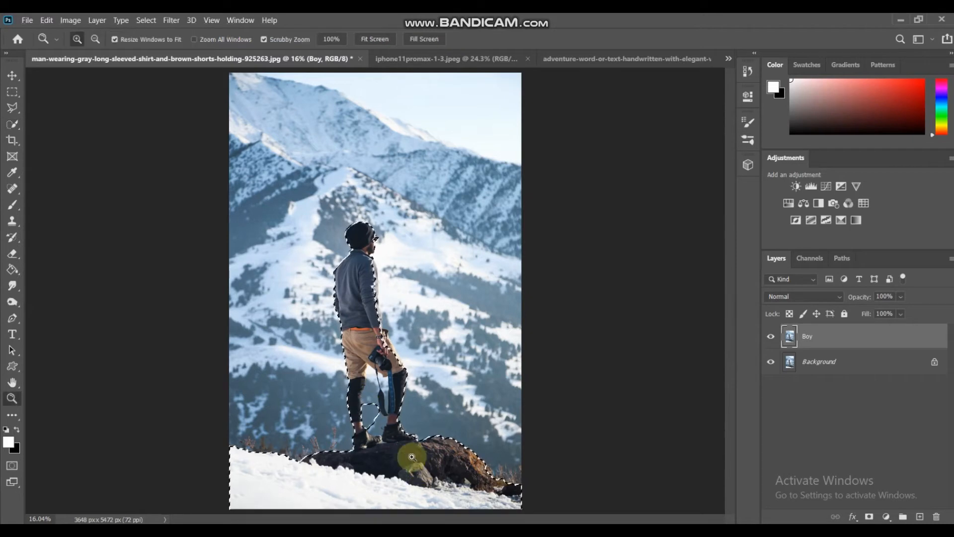
pyautogui.moveTo(420, 467); pyautogui.dragTo(451, 467)
pyautogui.press('w')
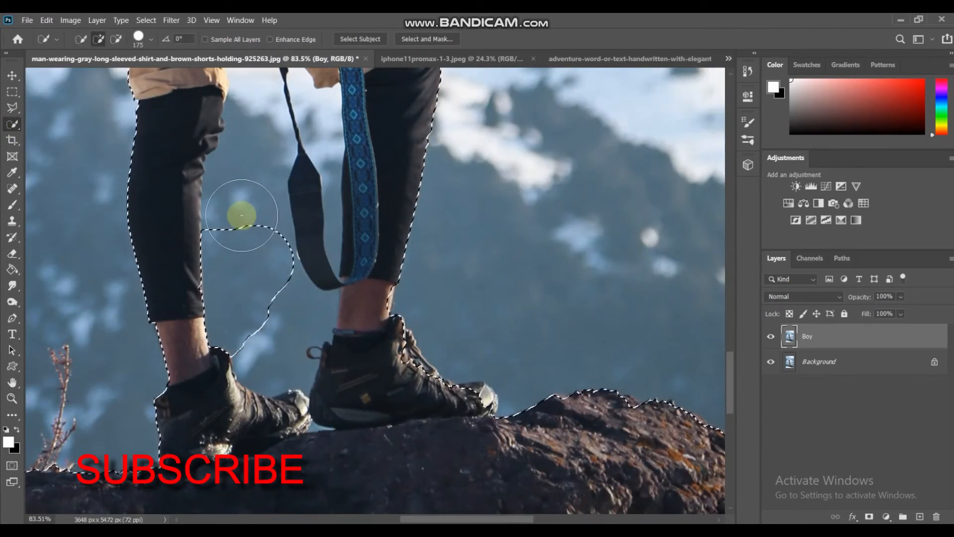
pyautogui.moveTo(241, 216)
pyautogui.mouseDown()
pyautogui.moveTo(240, 183)
pyautogui.moveTo(242, 270)
pyautogui.moveTo(271, 312)
pyautogui.moveTo(273, 347)
pyautogui.moveTo(291, 326)
pyautogui.mouseUp()
pyautogui.press('[')
pyautogui.press('[')
pyautogui.press('[')
pyautogui.press('[')
pyautogui.press('[')
pyautogui.press('[')
pyautogui.press('[')
pyautogui.press('[')
pyautogui.press('[')
pyautogui.keyDown('alt'); pyautogui.click(331, 307); pyautogui.keyUp('alt')
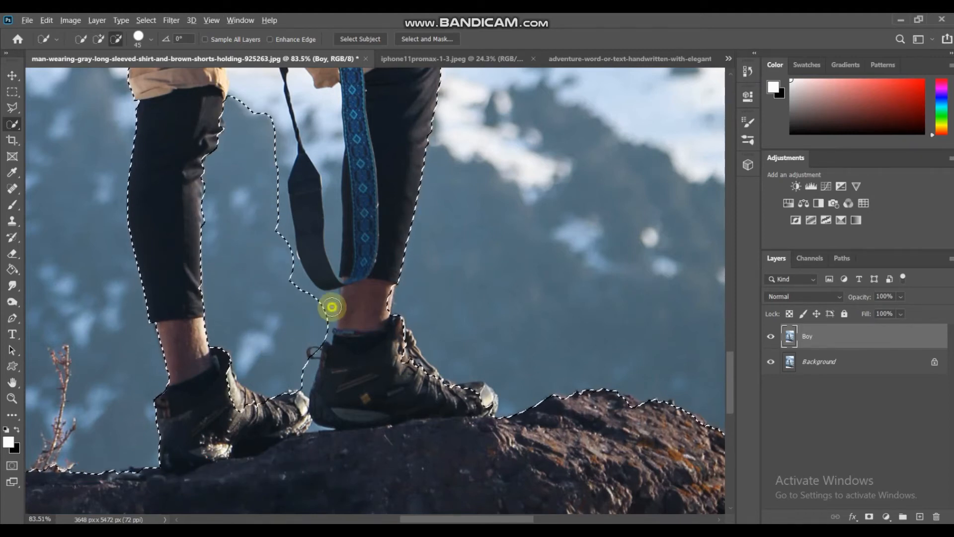
pyautogui.moveTo(324, 298)
pyautogui.mouseDown()
pyautogui.moveTo(282, 220)
pyautogui.moveTo(273, 149)
pyautogui.moveTo(280, 97)
pyautogui.moveTo(290, 149)
pyautogui.moveTo(269, 198)
pyautogui.moveTo(277, 177)
pyautogui.moveTo(289, 223)
pyautogui.moveTo(282, 106)
pyautogui.moveTo(313, 237)
pyautogui.moveTo(327, 242)
pyautogui.moveTo(316, 304)
pyautogui.moveTo(329, 271)
pyautogui.moveTo(318, 116)
pyautogui.moveTo(300, 272)
pyautogui.moveTo(304, 184)
pyautogui.moveTo(285, 153)
pyautogui.moveTo(309, 273)
pyautogui.moveTo(291, 178)
pyautogui.mouseUp()
pyautogui.click(211, 128)
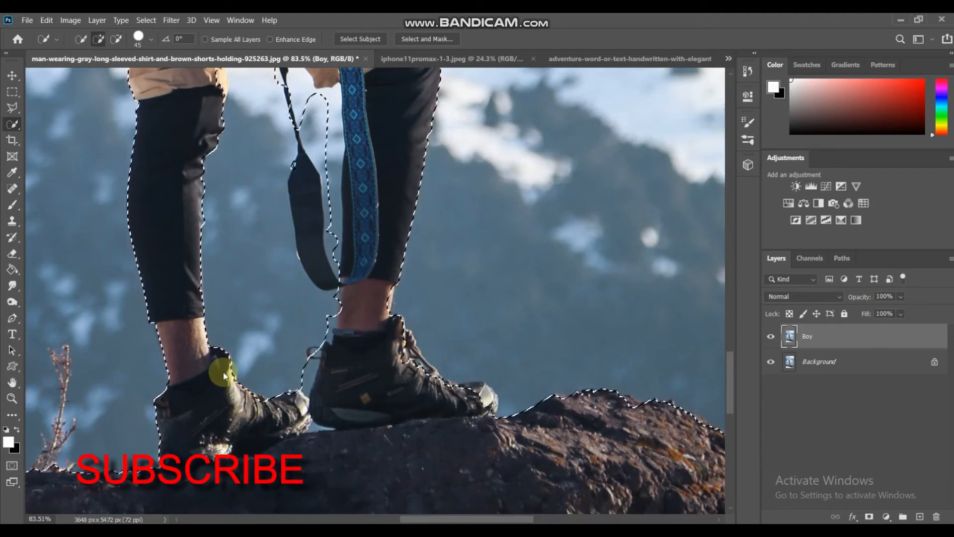
# - Refine the selection edges around both boots and the gap beneath them, reducing the Quick Selection brush to 15 px
pyautogui.moveTo(225, 380)
pyautogui.mouseDown()
pyautogui.moveTo(214, 400)
pyautogui.moveTo(277, 441)
pyautogui.moveTo(295, 410)
pyautogui.mouseUp()
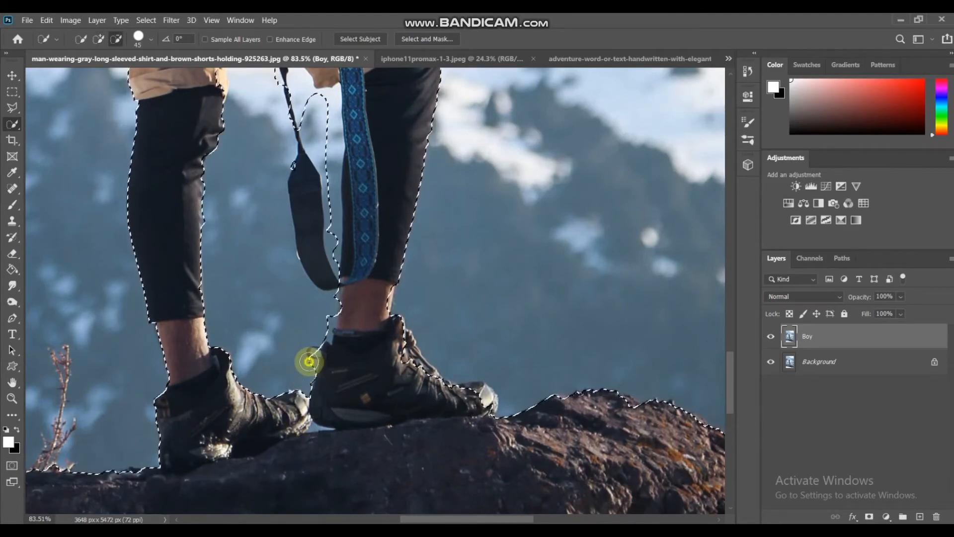
pyautogui.moveTo(321, 326); pyautogui.dragTo(326, 324)
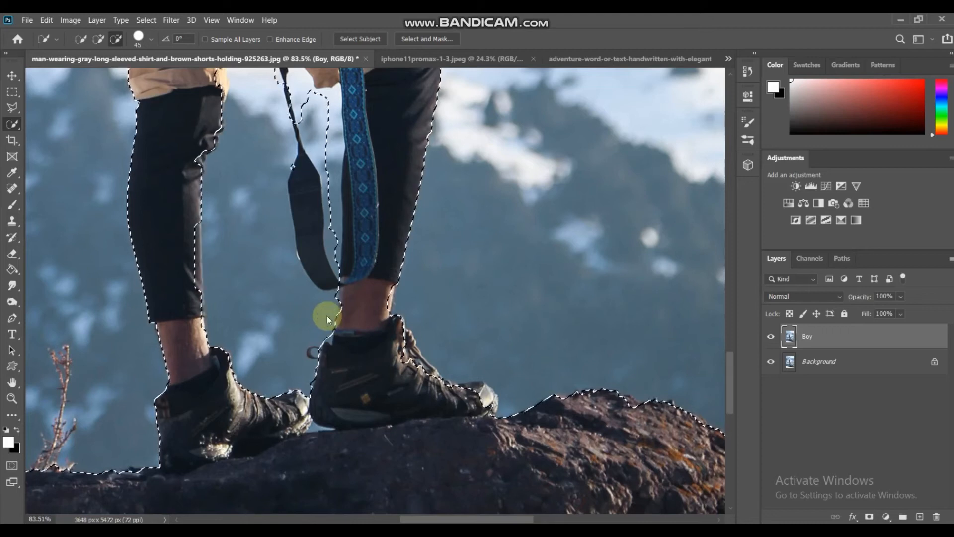
pyautogui.press('[')
pyautogui.press('[')
pyautogui.press('[')
pyautogui.press('[')
pyautogui.press('[')
pyautogui.press('[')
pyautogui.press('[')
pyautogui.press('[')
pyautogui.press('[')
pyautogui.press('[')
pyautogui.press('[')
pyautogui.press('[')
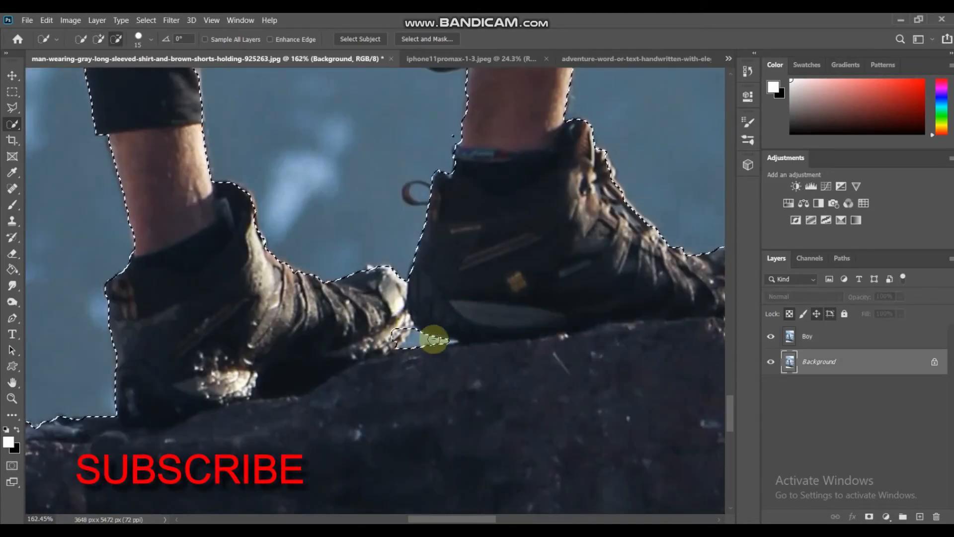
pyautogui.moveTo(394, 334); pyautogui.dragTo(400, 342)
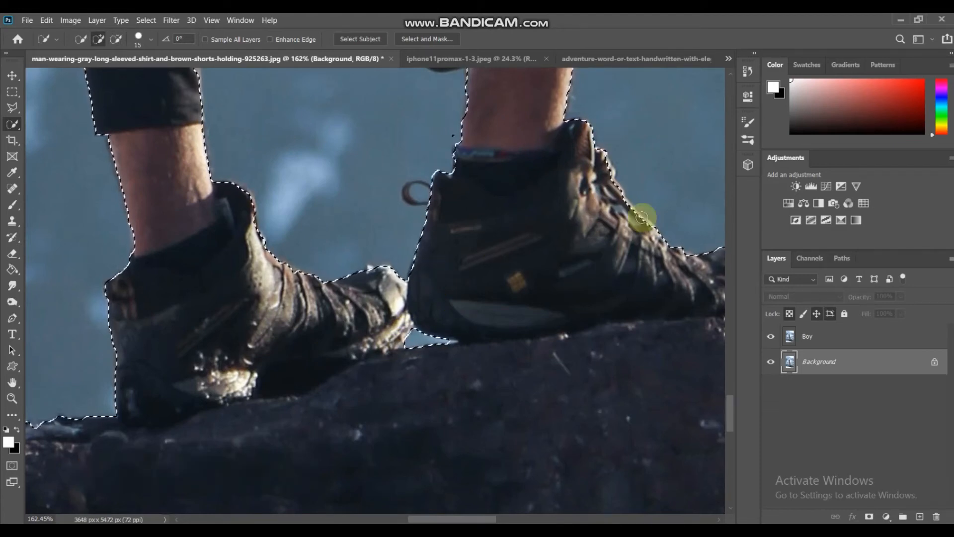
# - Add a layer mask to the Boy layer from the selection and check the cutout by toggling the Background layer's visibility
pyautogui.scroll(6, 729, 383)
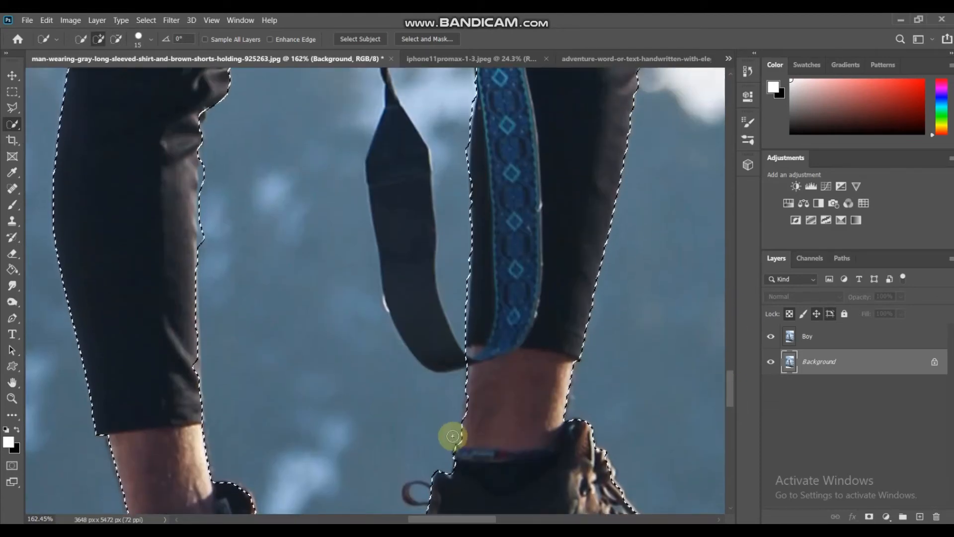
pyautogui.click(805, 336)
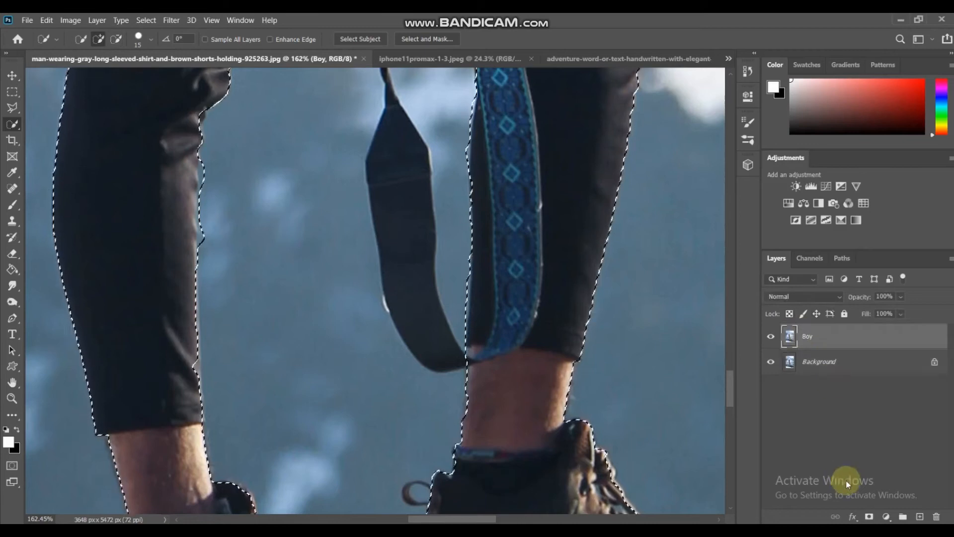
pyautogui.click(868, 516)
pyautogui.hotkey('ctrl', 'z')
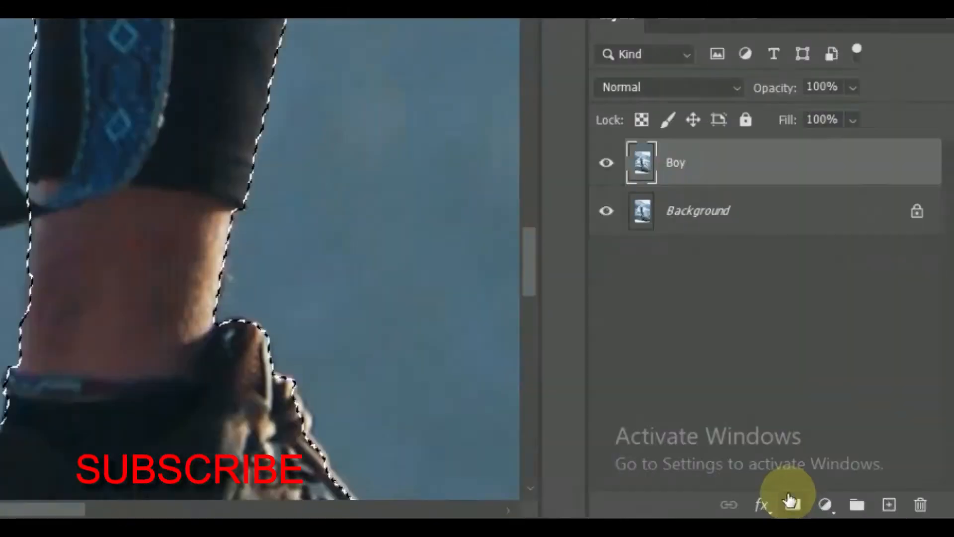
pyautogui.click(753, 494)
pyautogui.click(524, 136)
pyautogui.click(524, 135)
pyautogui.click(770, 366)
# - Make a Quick Selection of the thin black camera strap on the Background layer with a 7 px brush
pyautogui.moveTo(726, 393); pyautogui.dragTo(727, 360)
pyautogui.click(809, 359)
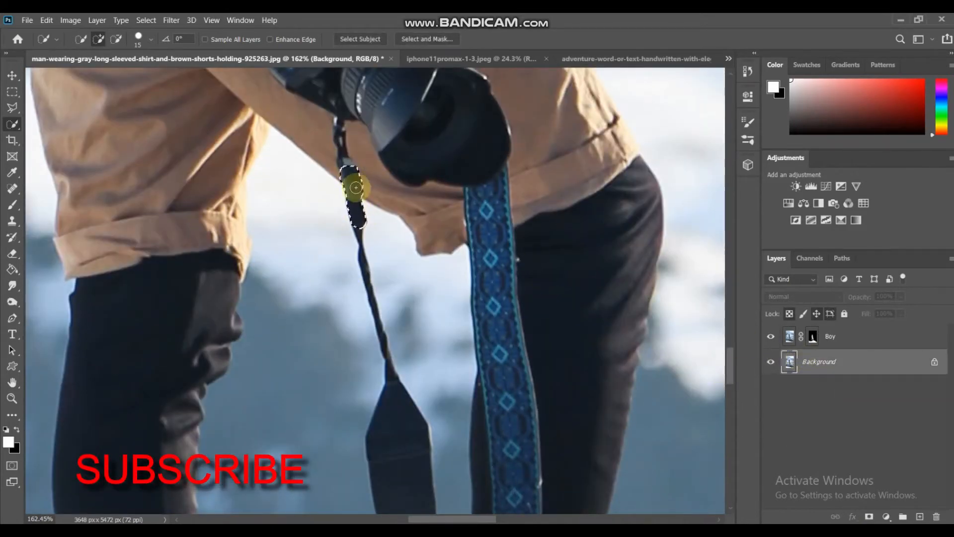
pyautogui.click(360, 236)
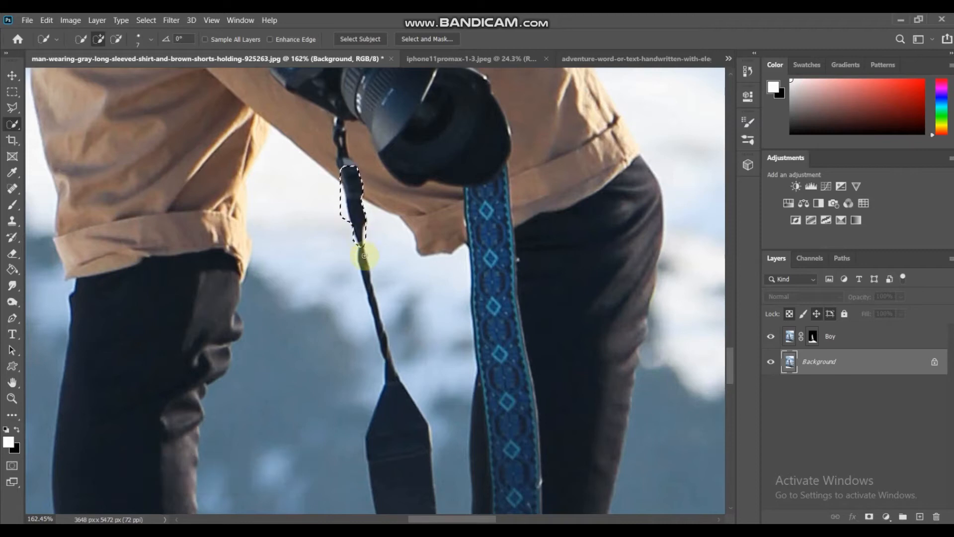
pyautogui.moveTo(730, 362)
pyautogui.mouseDown()
pyautogui.moveTo(732, 396)
pyautogui.moveTo(724, 359)
pyautogui.mouseUp()
# - Trim the excess background along the edge of the camera strap selection
pyautogui.press('z')
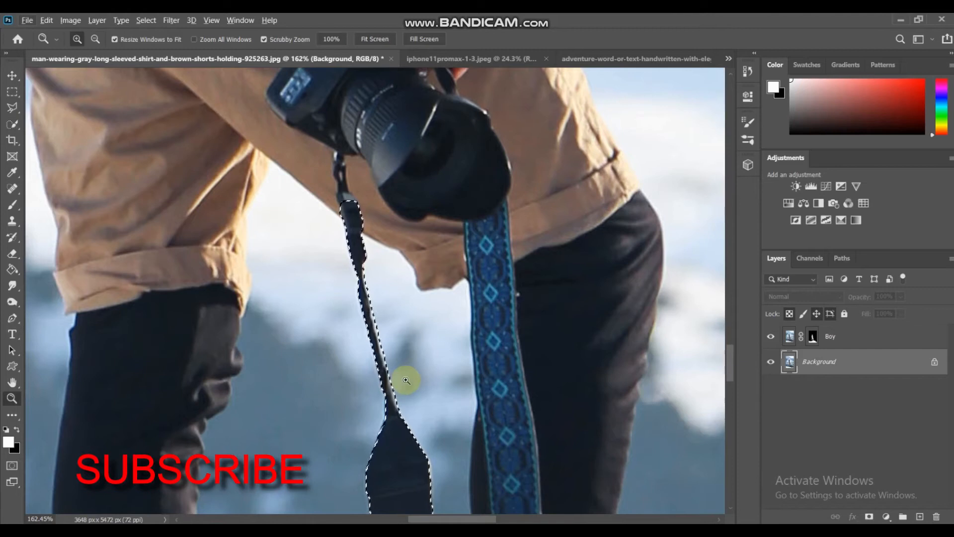
pyautogui.moveTo(389, 368); pyautogui.dragTo(421, 389)
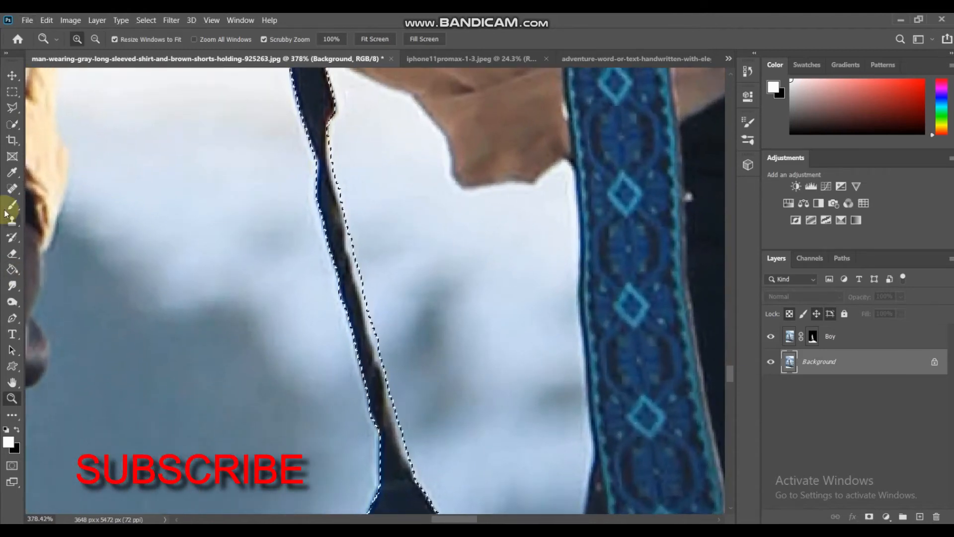
pyautogui.click(12, 125)
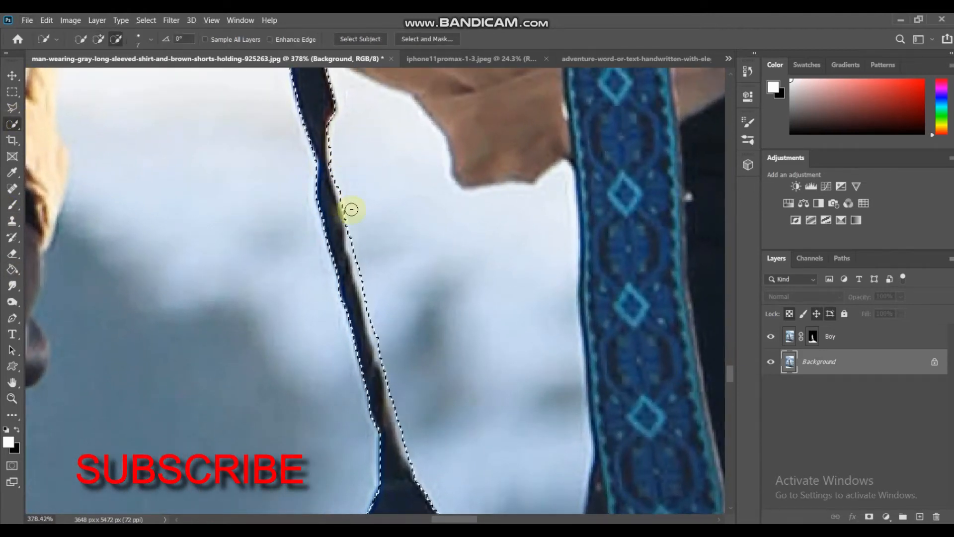
pyautogui.moveTo(351, 209); pyautogui.dragTo(364, 269)
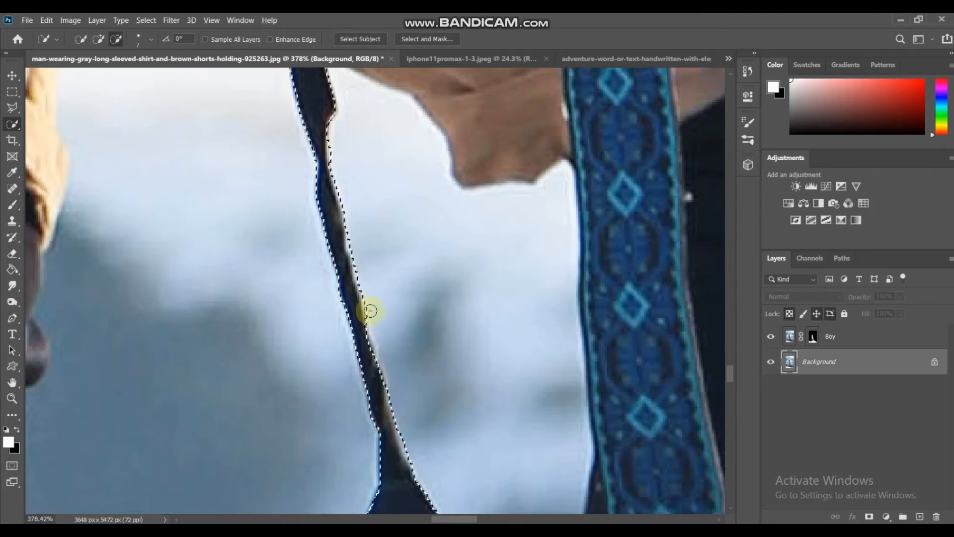
pyautogui.moveTo(404, 441); pyautogui.dragTo(425, 487)
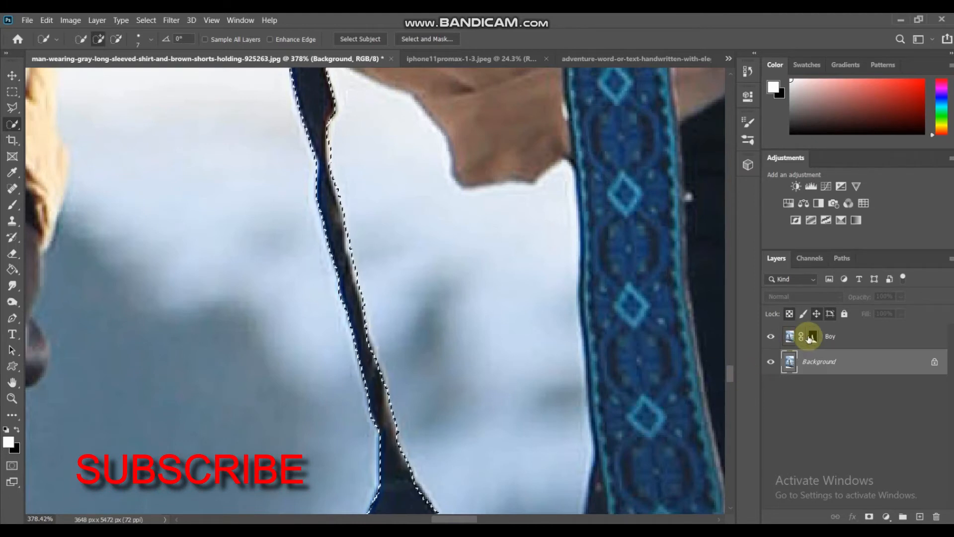
# - Paint white within the strap selection on the Boy layer's mask to reveal the camera strap, and clear the selection
pyautogui.click(812, 337)
pyautogui.click(12, 204)
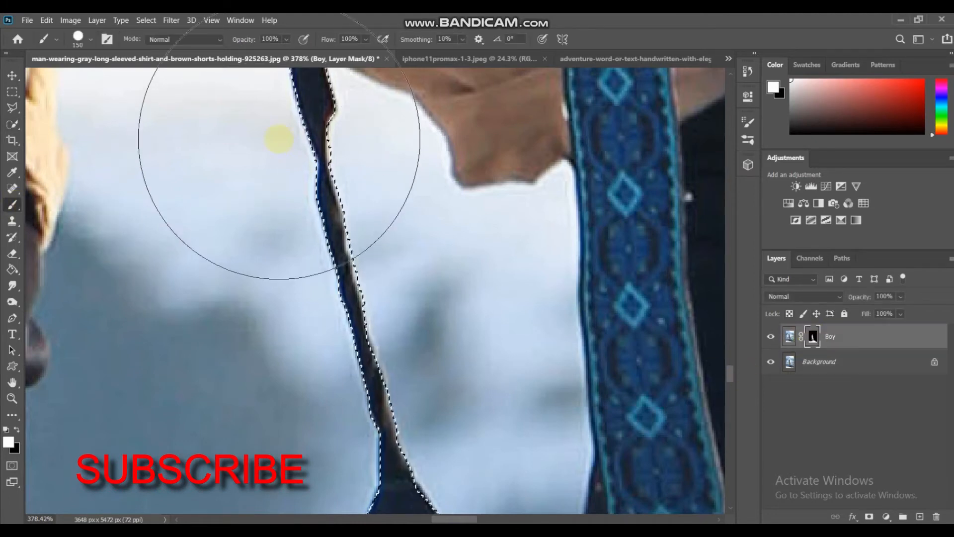
pyautogui.moveTo(726, 376)
pyautogui.mouseDown()
pyautogui.moveTo(728, 396)
pyautogui.moveTo(729, 357)
pyautogui.mouseUp()
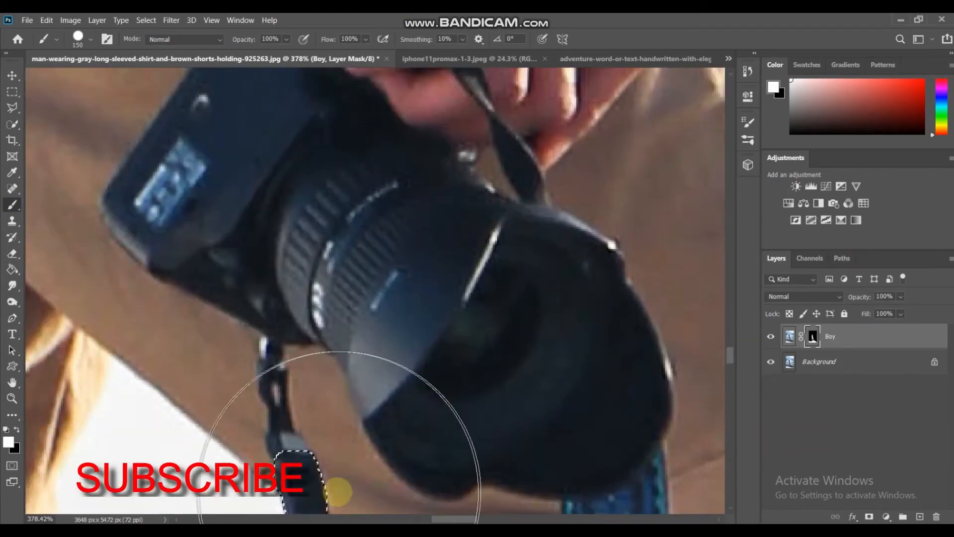
pyautogui.click(12, 91)
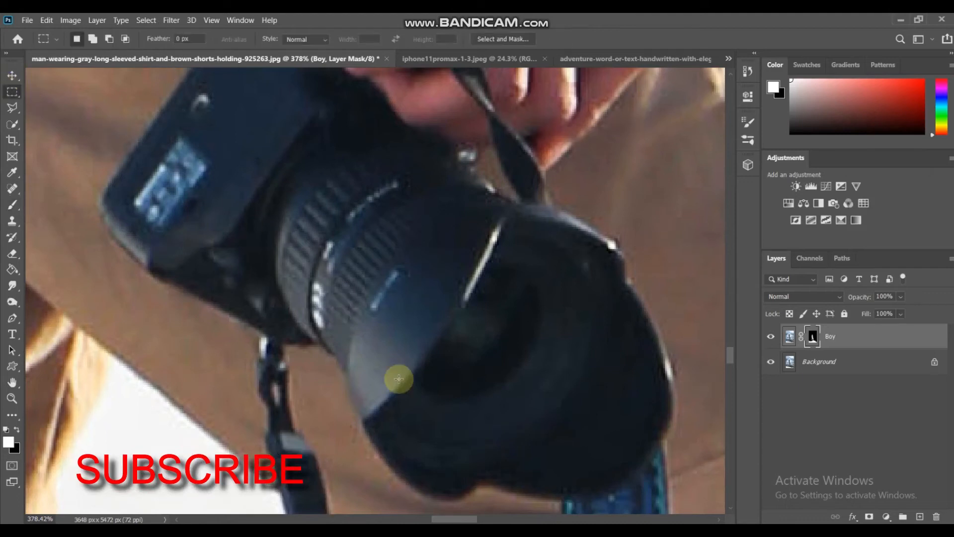
# - Hide the Background layer so only the masked man, rock and snow are shown
pyautogui.press('z')
pyautogui.moveTo(357, 336); pyautogui.dragTo(281, 246)
pyautogui.click(770, 362)
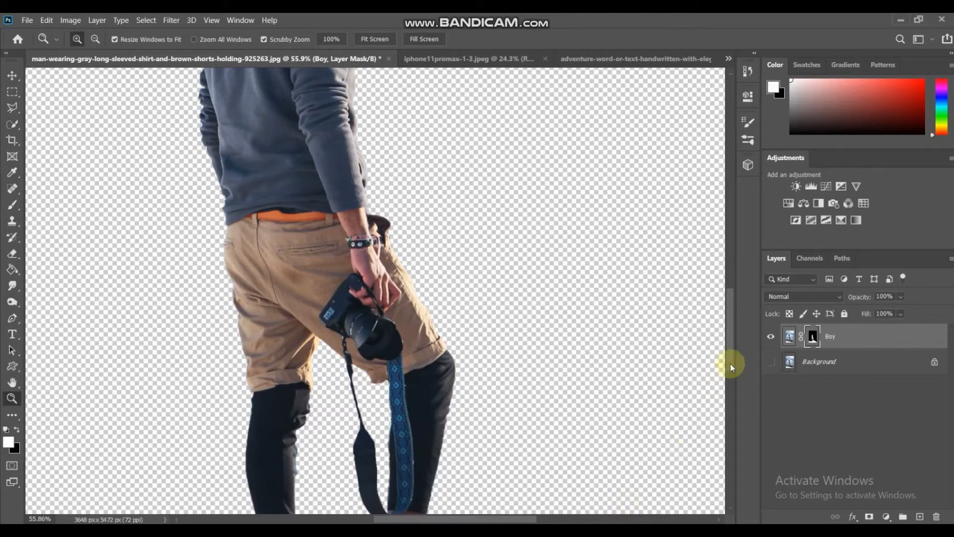
pyautogui.moveTo(682, 379); pyautogui.dragTo(630, 344)
# - Copy the masked Boy layer into the iphone11promax-1-3.jpeg document, accepting the colour profile mismatch
pyautogui.click(13, 76)
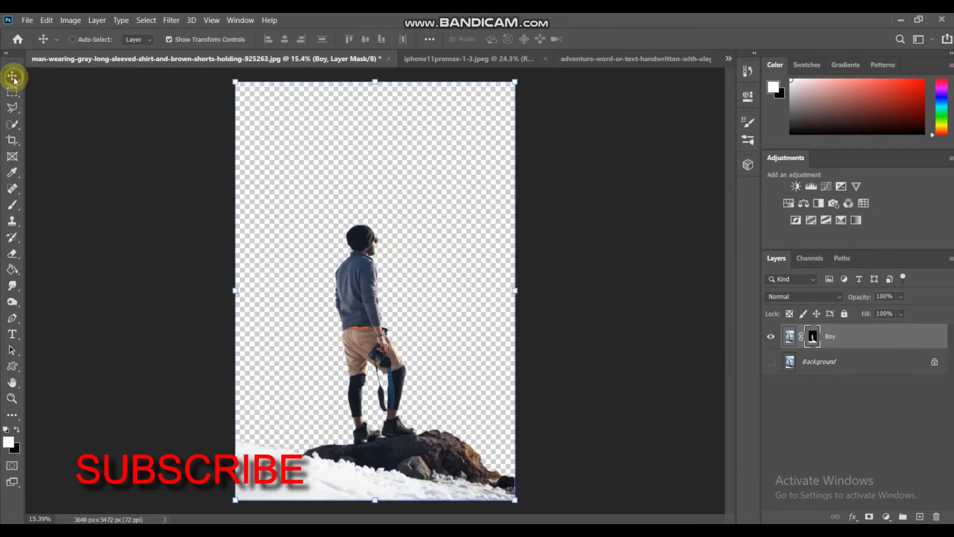
pyautogui.moveTo(368, 289); pyautogui.dragTo(406, 283)
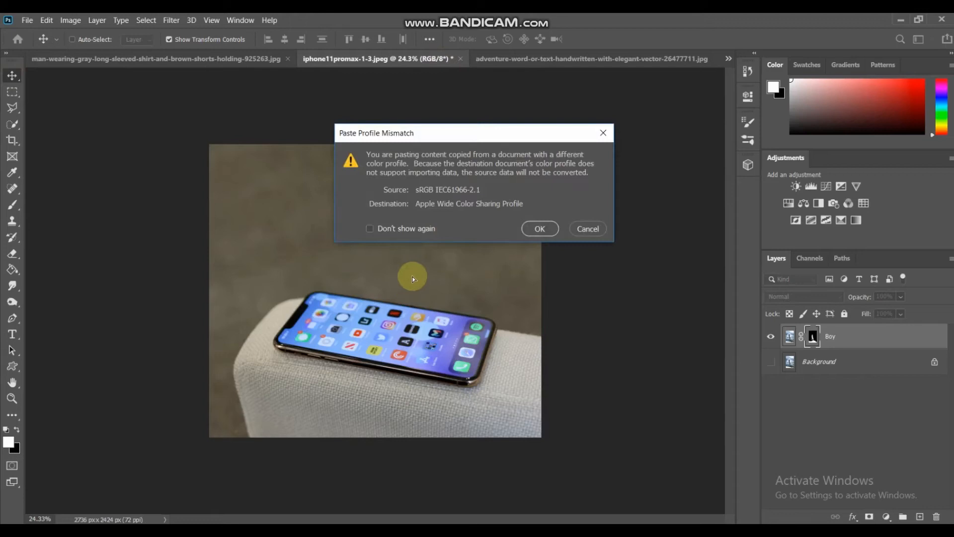
pyautogui.click(539, 229)
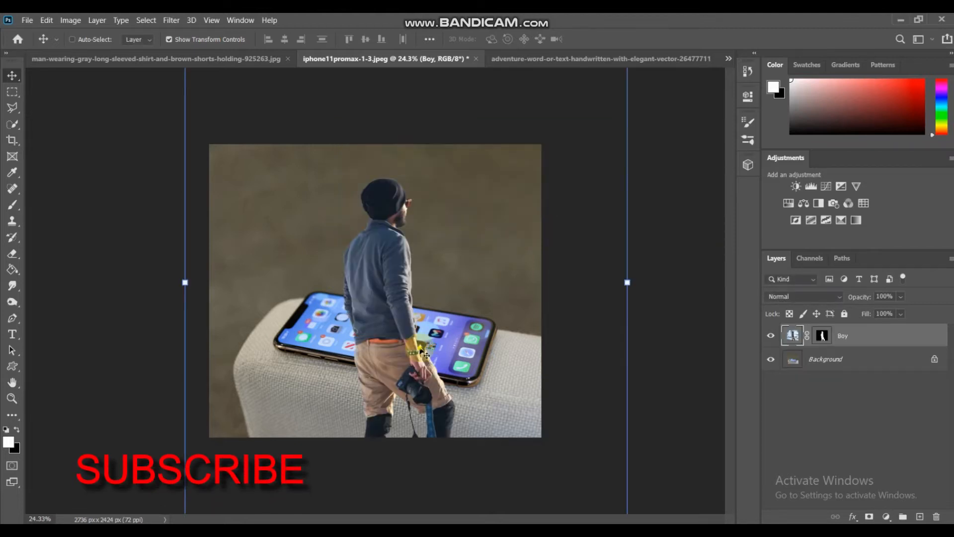
# - Move the Boy layer down over the phone photo so the top corners of its frame can be reached
pyautogui.moveTo(421, 351); pyautogui.dragTo(345, 454)
pyautogui.moveTo(425, 469); pyautogui.dragTo(436, 508)
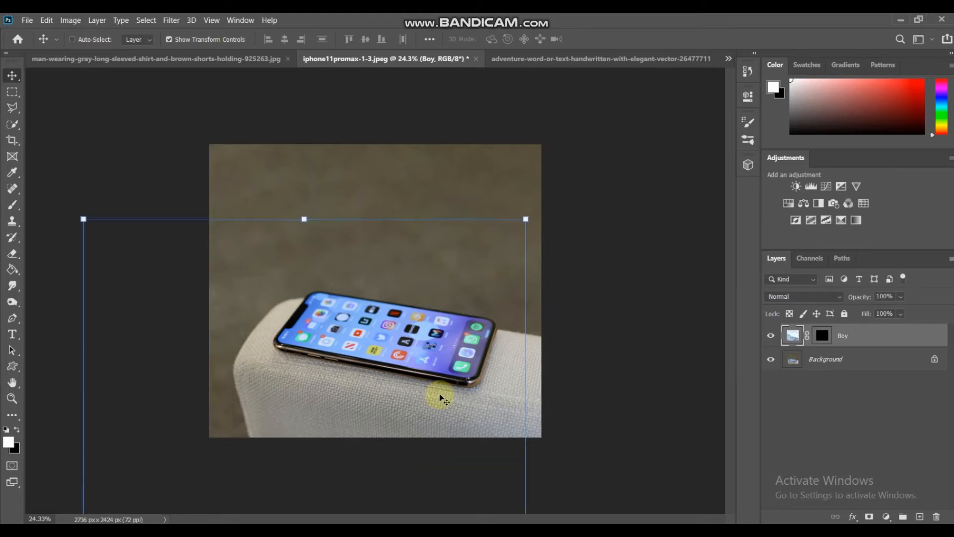
pyautogui.moveTo(475, 314); pyautogui.dragTo(528, 240)
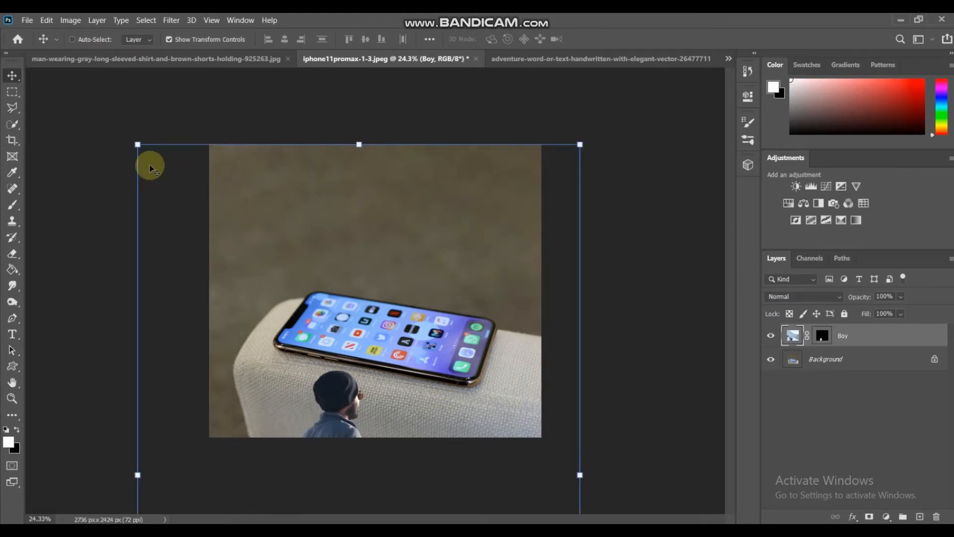
pyautogui.click(14, 94)
pyautogui.moveTo(141, 149); pyautogui.dragTo(630, 334)
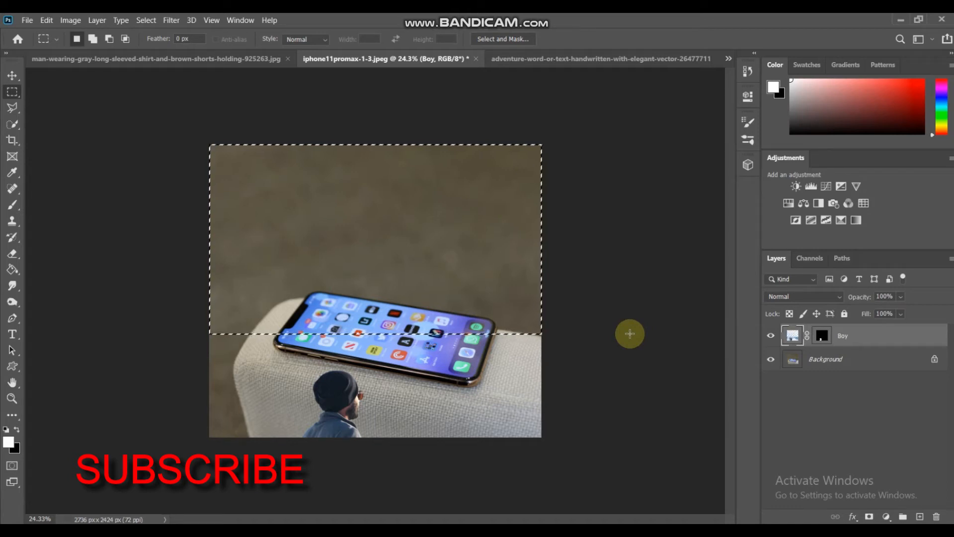
pyautogui.click(86, 159)
# - Scale the Boy layer to 57.08% and move it up so the rock and snow lie over the phone
pyautogui.click(13, 73)
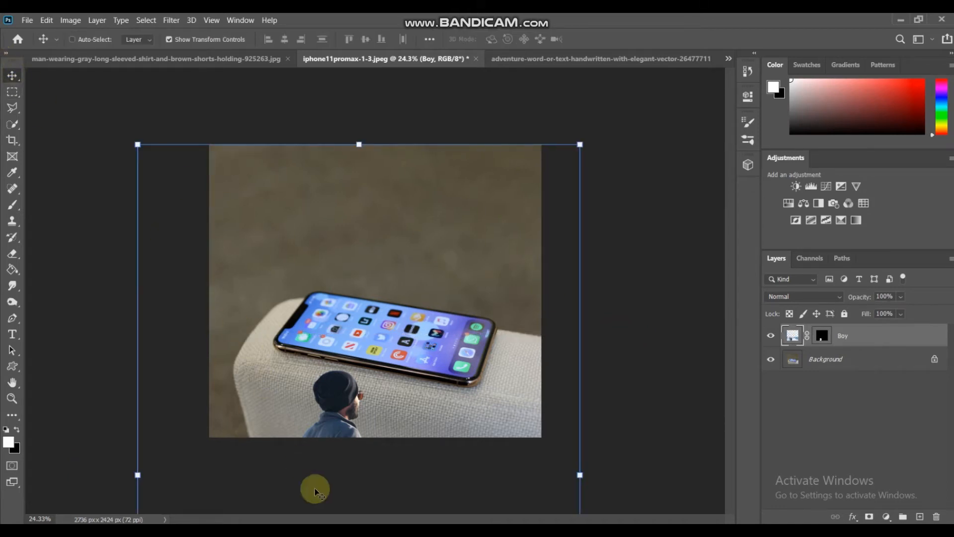
pyautogui.moveTo(323, 401); pyautogui.dragTo(355, 319)
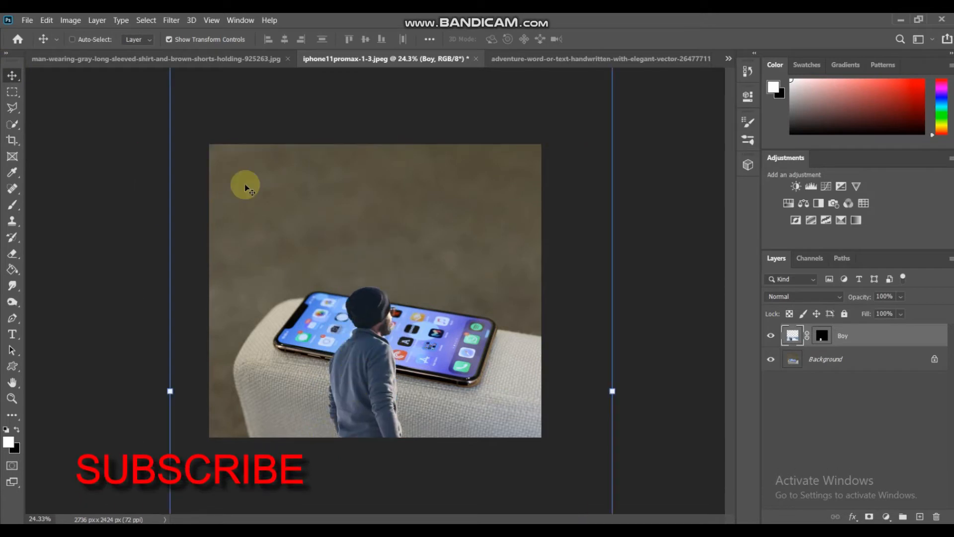
pyautogui.moveTo(227, 167); pyautogui.dragTo(300, 302)
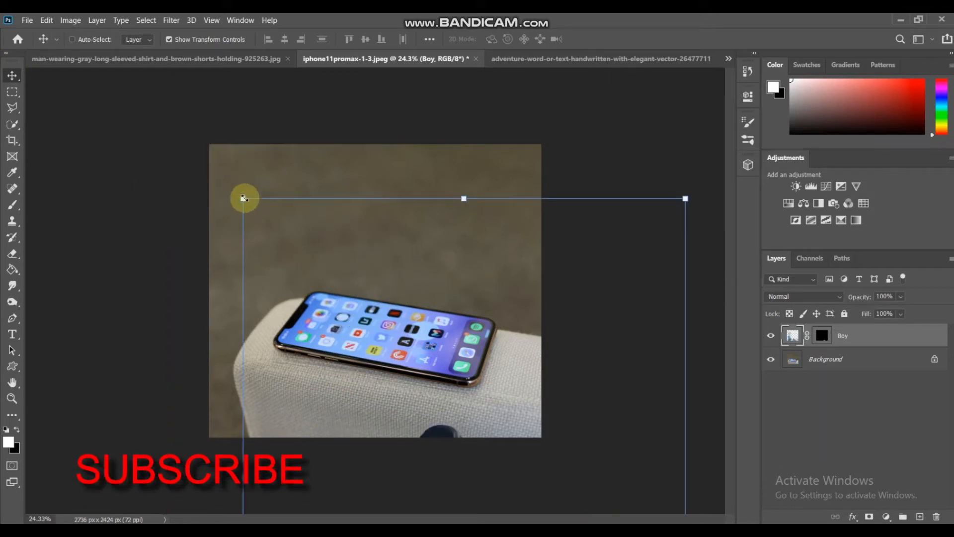
pyautogui.moveTo(282, 230); pyautogui.dragTo(315, 163)
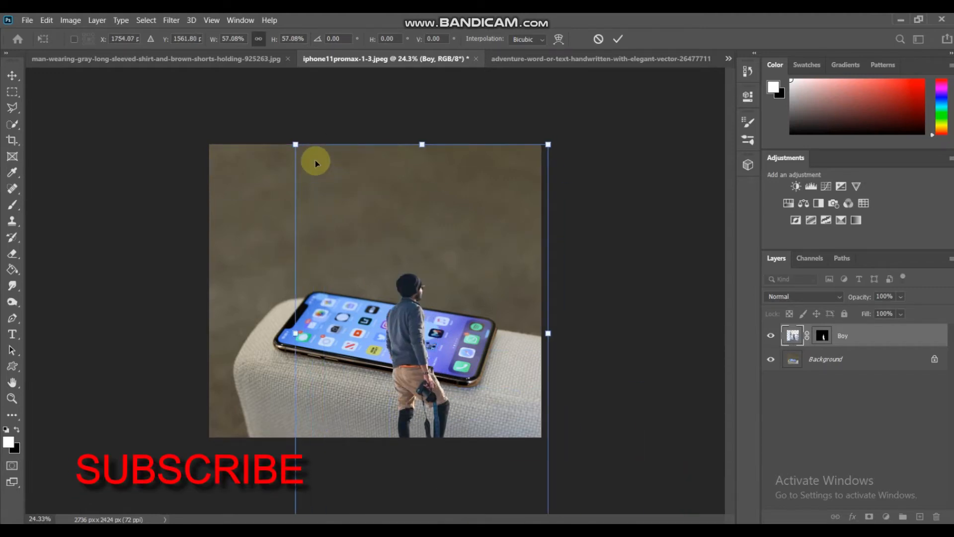
pyautogui.moveTo(334, 173); pyautogui.dragTo(304, 60)
pyautogui.moveTo(365, 255); pyautogui.dragTo(362, 215)
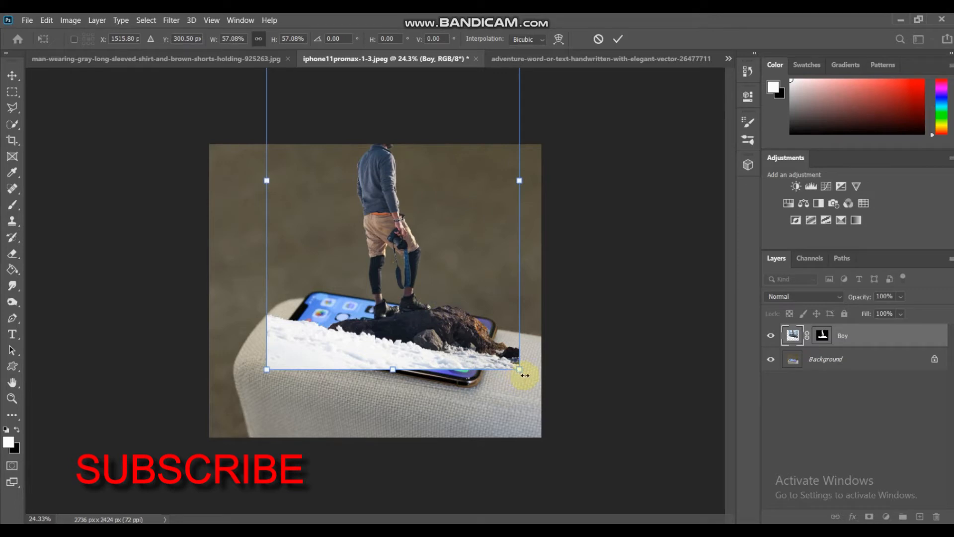
# - Enlarge the Boy layer to 61.99%, place its snow along the photo's bottom edge, and apply the transform
pyautogui.moveTo(525, 378); pyautogui.dragTo(545, 423)
pyautogui.moveTo(470, 323)
pyautogui.mouseDown()
pyautogui.moveTo(467, 343)
pyautogui.moveTo(452, 317)
pyautogui.mouseUp()
pyautogui.moveTo(465, 367); pyautogui.dragTo(456, 385)
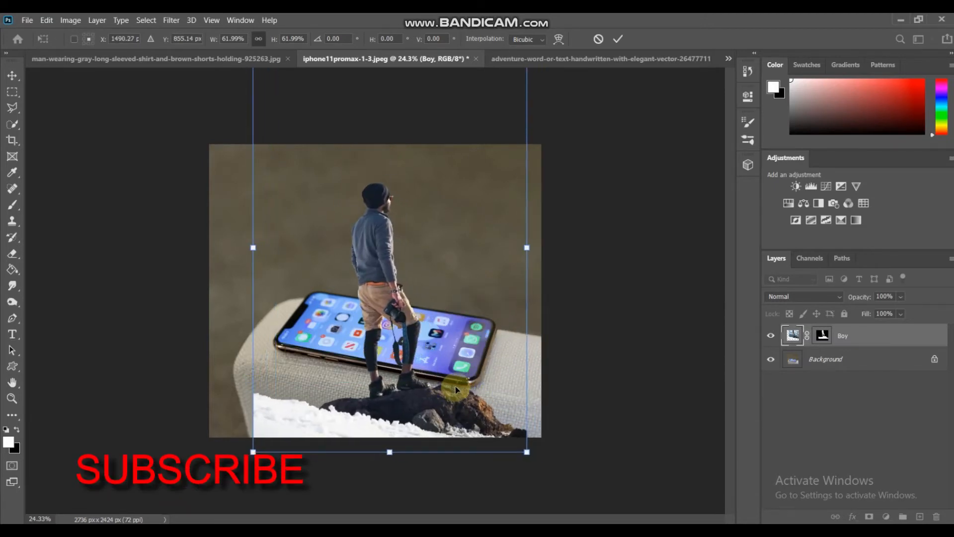
pyautogui.click(772, 334)
pyautogui.click(770, 335)
pyautogui.moveTo(437, 358); pyautogui.dragTo(427, 341)
pyautogui.click(298, 168)
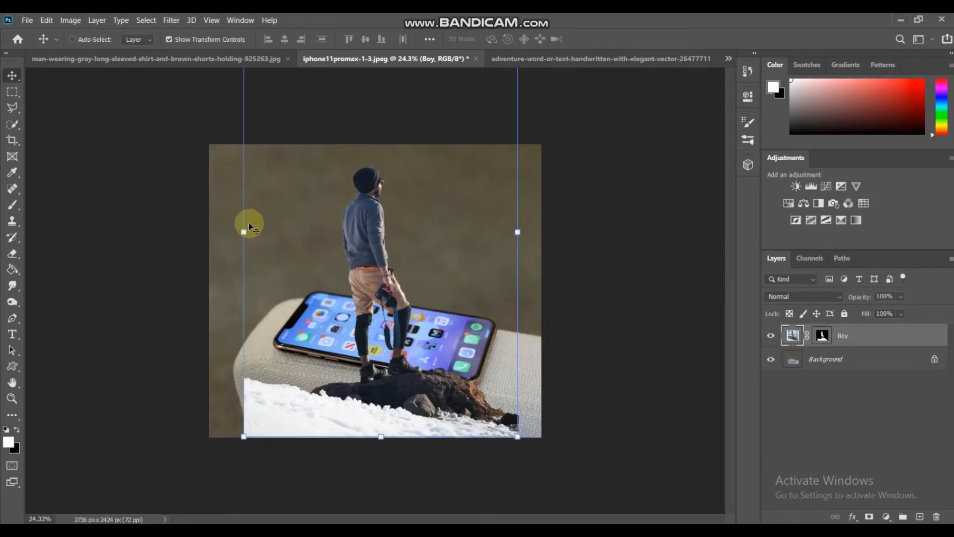
# - Shrink the Boy layer to about half its size and place the man over the dock end of the phone
pyautogui.moveTo(243, 232); pyautogui.dragTo(391, 258)
pyautogui.moveTo(458, 285); pyautogui.dragTo(466, 345)
pyautogui.press('Return')
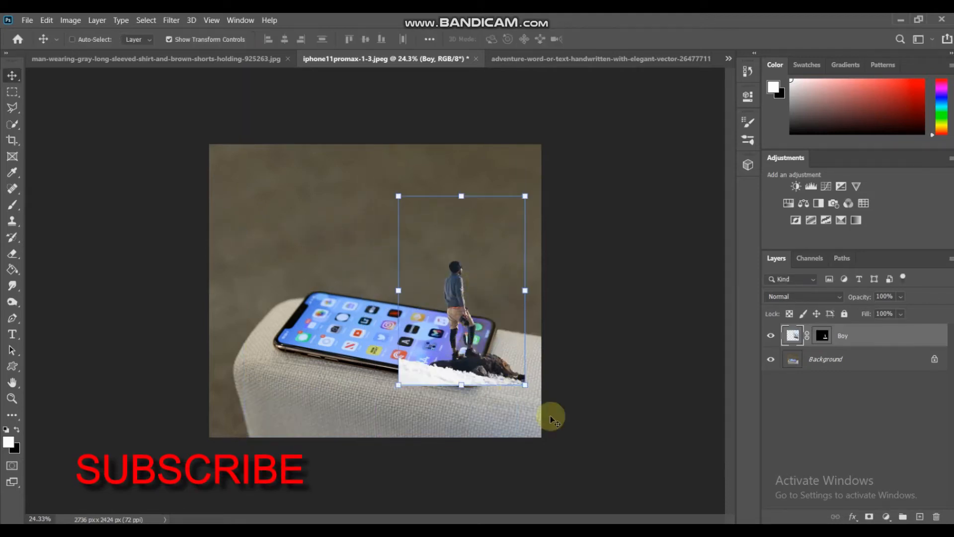
# - Hide the Boy layer and extend the canvas upward with the Crop tool to a height of 3303 px
pyautogui.click(771, 336)
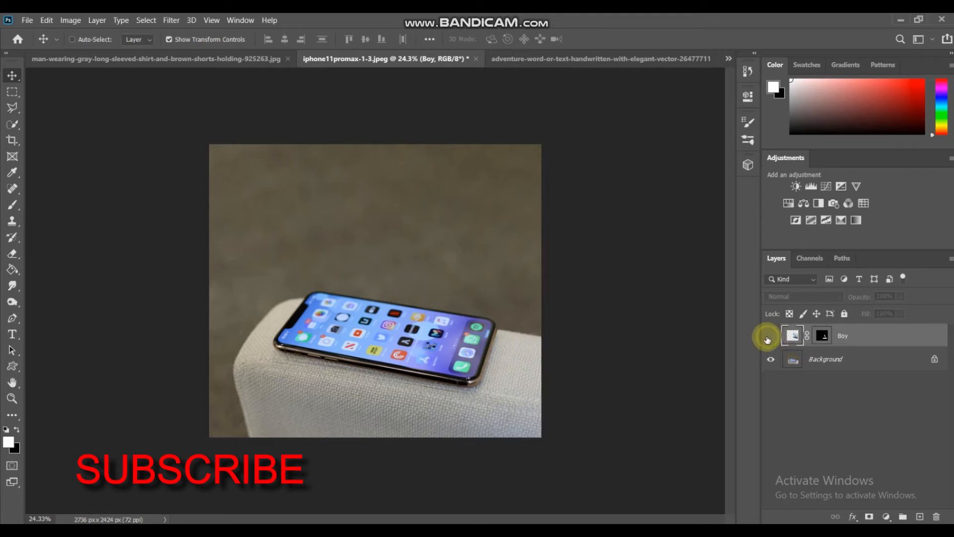
pyautogui.click(792, 358)
pyautogui.click(13, 140)
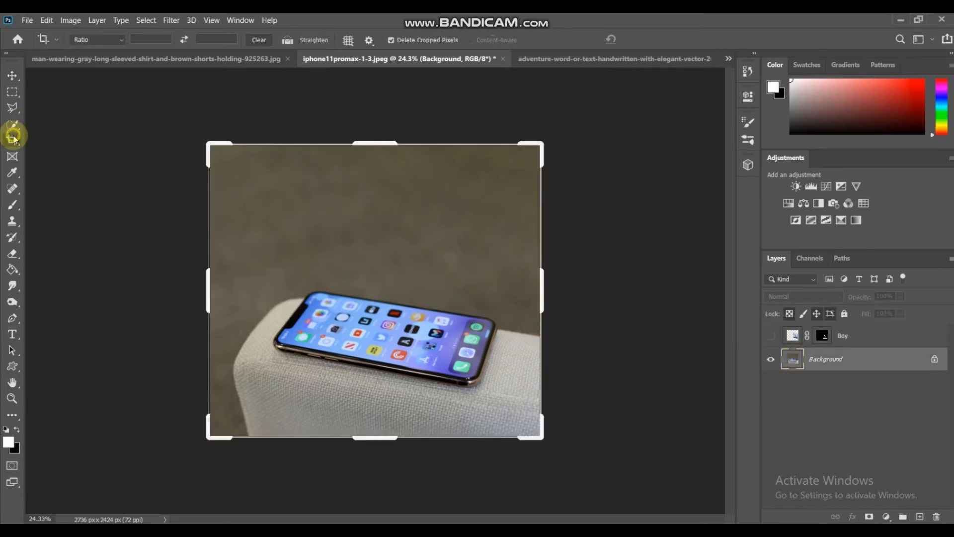
pyautogui.moveTo(362, 141); pyautogui.dragTo(365, 87)
pyautogui.press('Return')
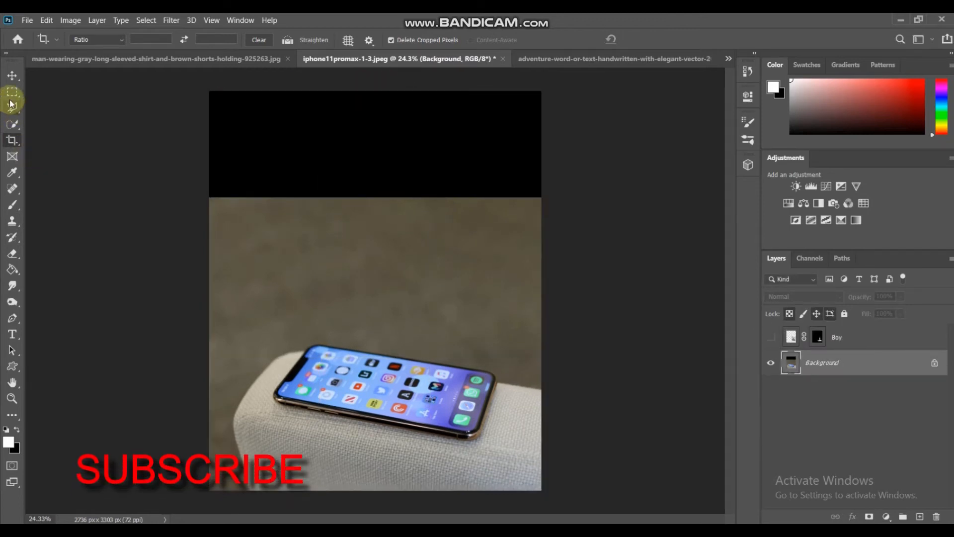
# - Fill the empty black strip above the photo with Content-Aware at 100% opacity with Color Adaptation, and clear the selection
pyautogui.click(12, 93)
pyautogui.moveTo(209, 91); pyautogui.dragTo(694, 201)
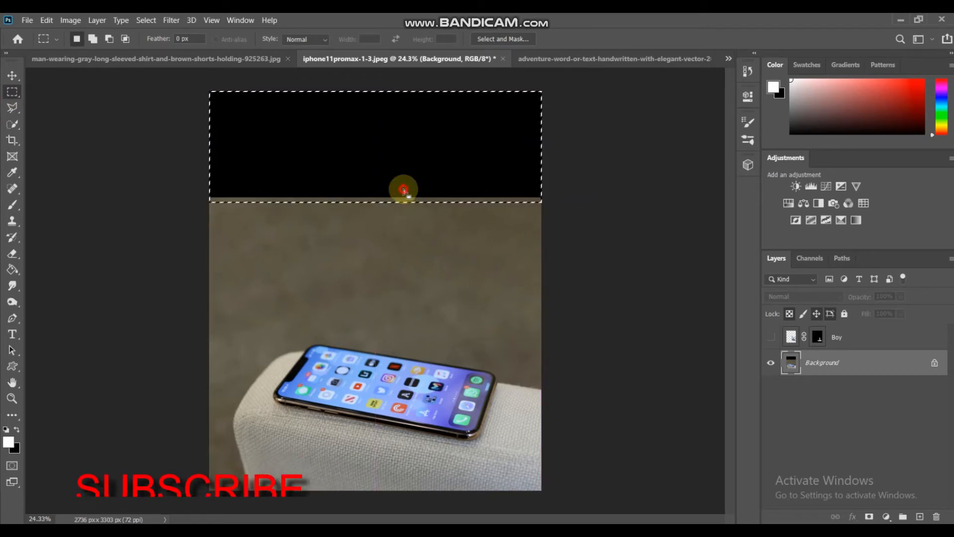
pyautogui.rightClick(404, 191)
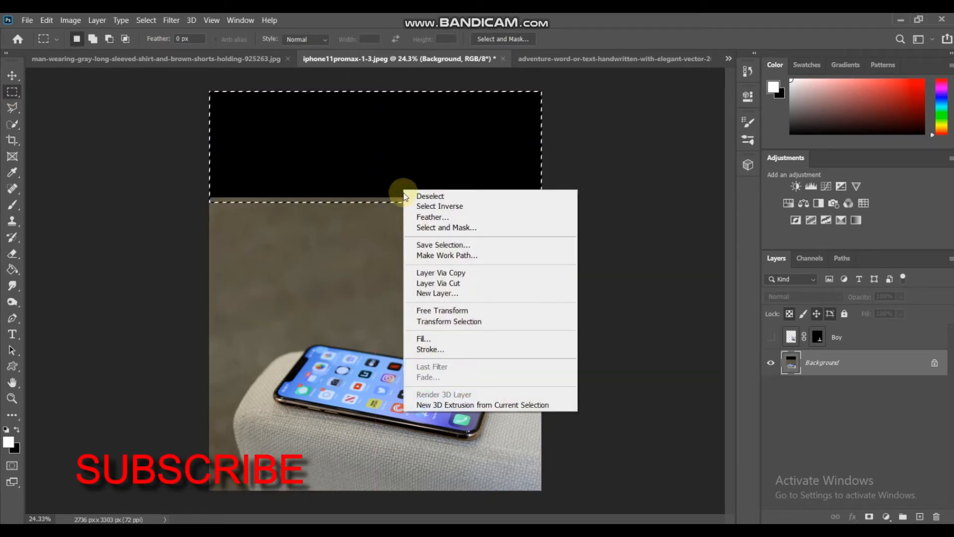
pyautogui.click(449, 336)
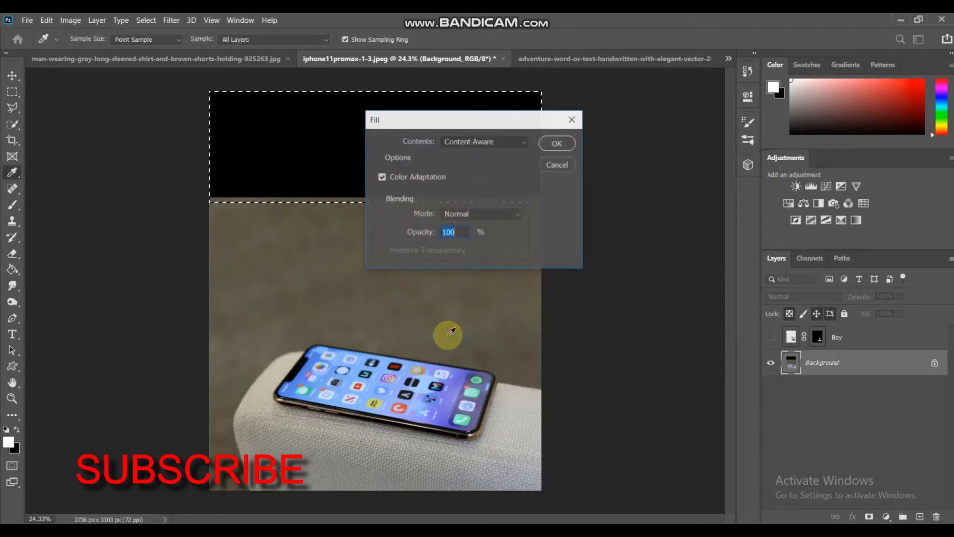
pyautogui.click(558, 143)
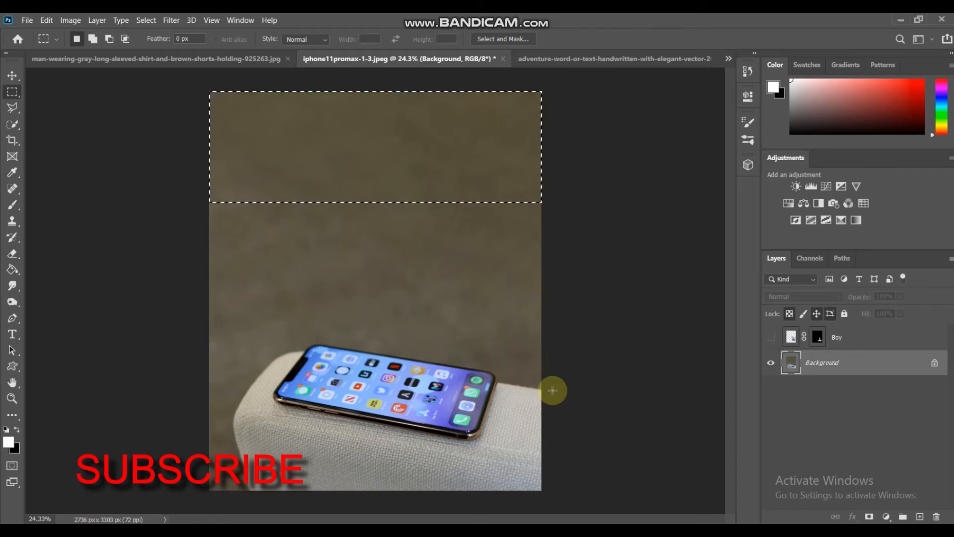
pyautogui.click(553, 390)
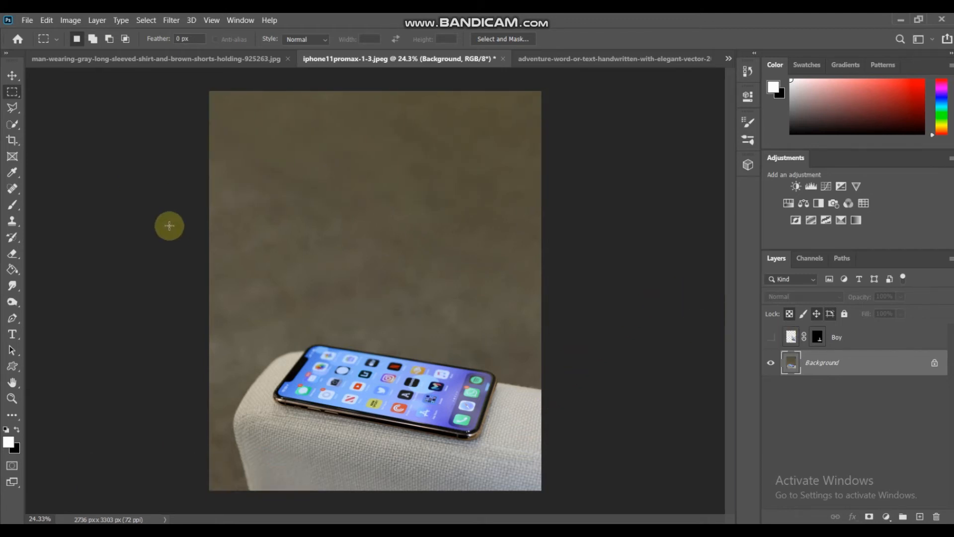
# - Duplicate the Background layer in preparation for tracing the phone screen with the Pen tool
pyautogui.click(6, 396)
pyautogui.moveTo(407, 436); pyautogui.dragTo(407, 435)
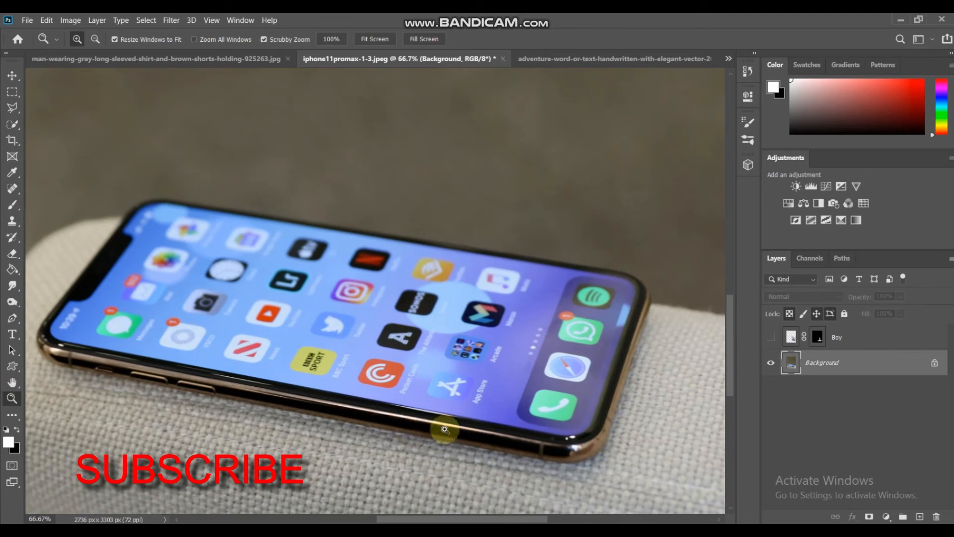
pyautogui.click(620, 446)
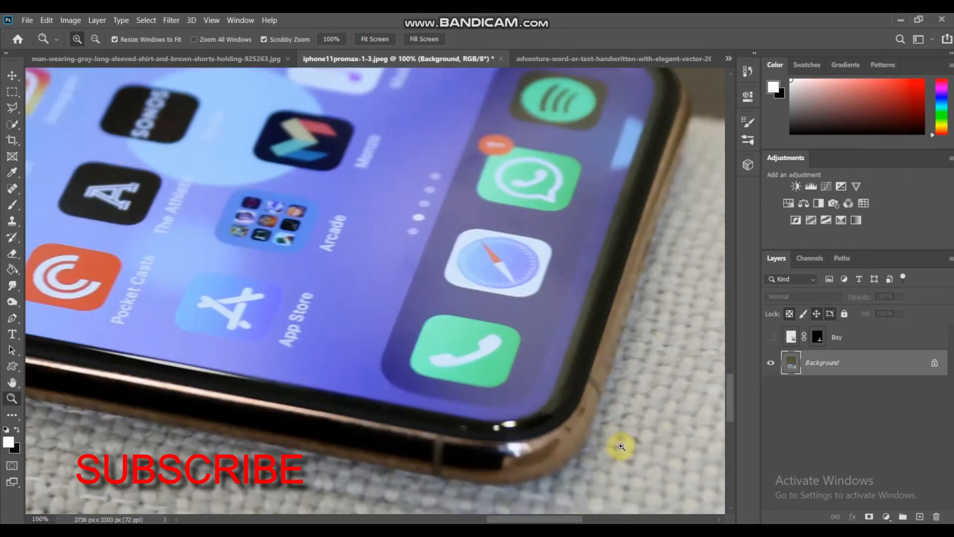
pyautogui.click(620, 447)
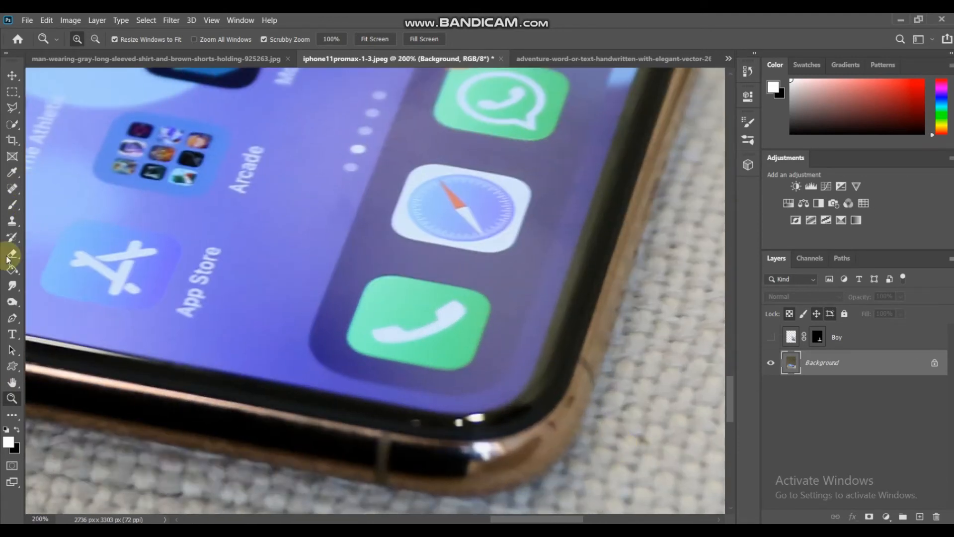
pyautogui.click(10, 318)
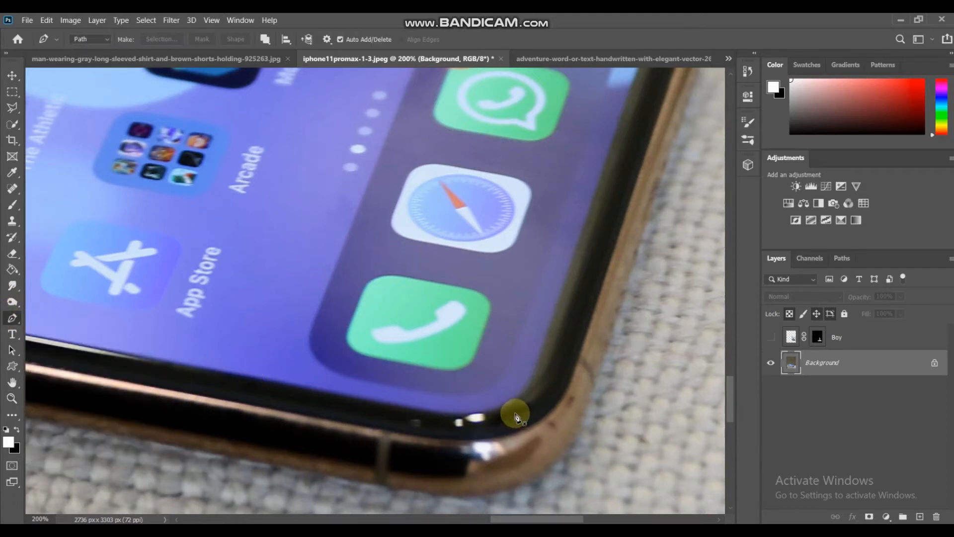
pyautogui.hotkey('ctrl', 'j')
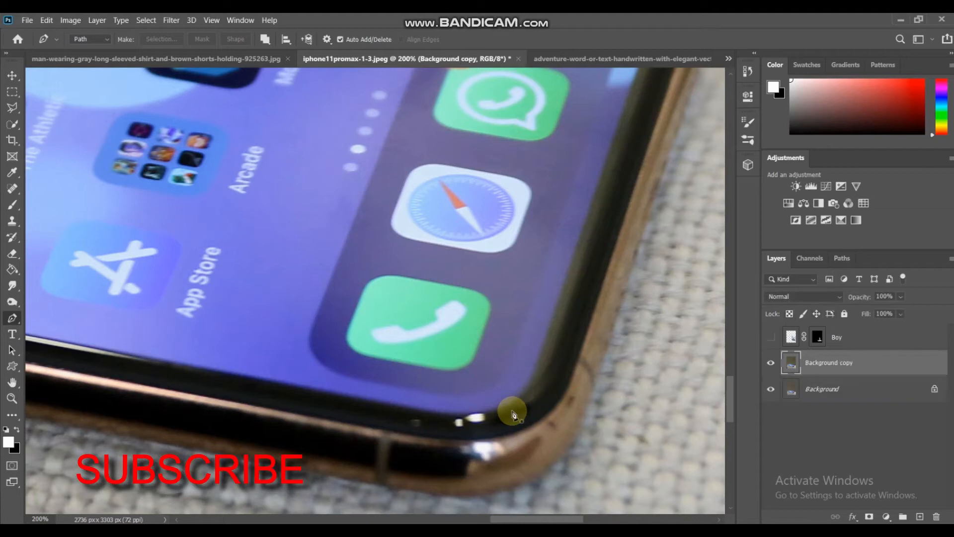
# - Trace a Pen path from the screen corner beside the Phone icon along the lower screen edge to below Pocket Casts
pyautogui.click(507, 407)
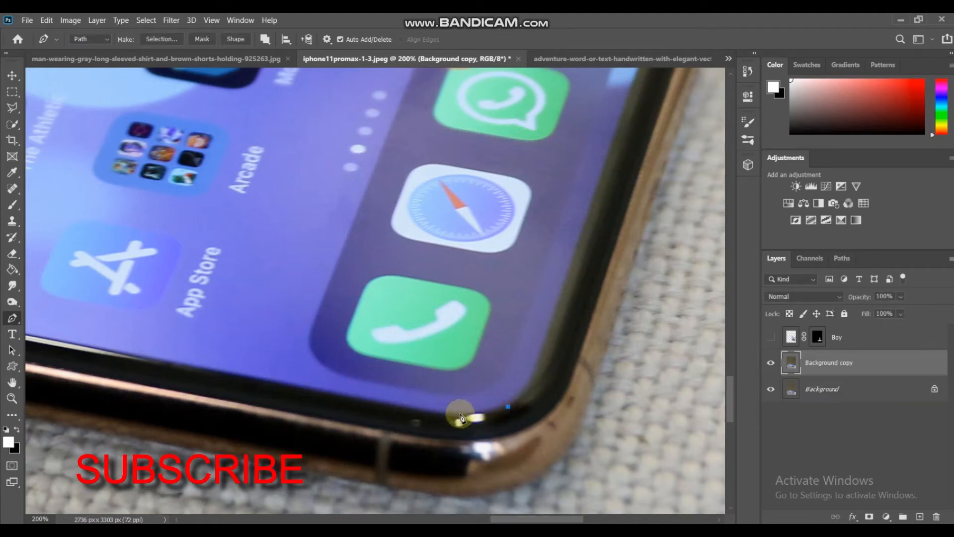
pyautogui.click(446, 416)
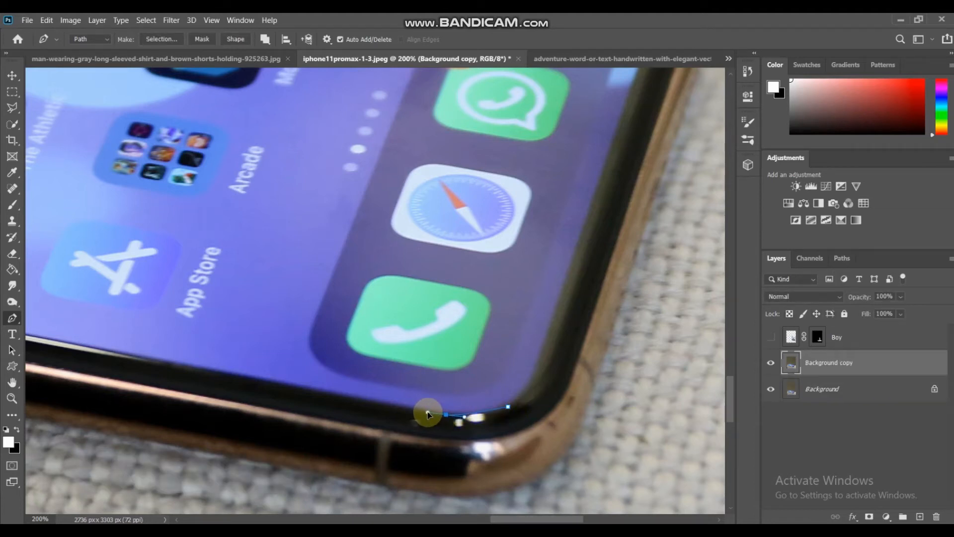
pyautogui.click(425, 413)
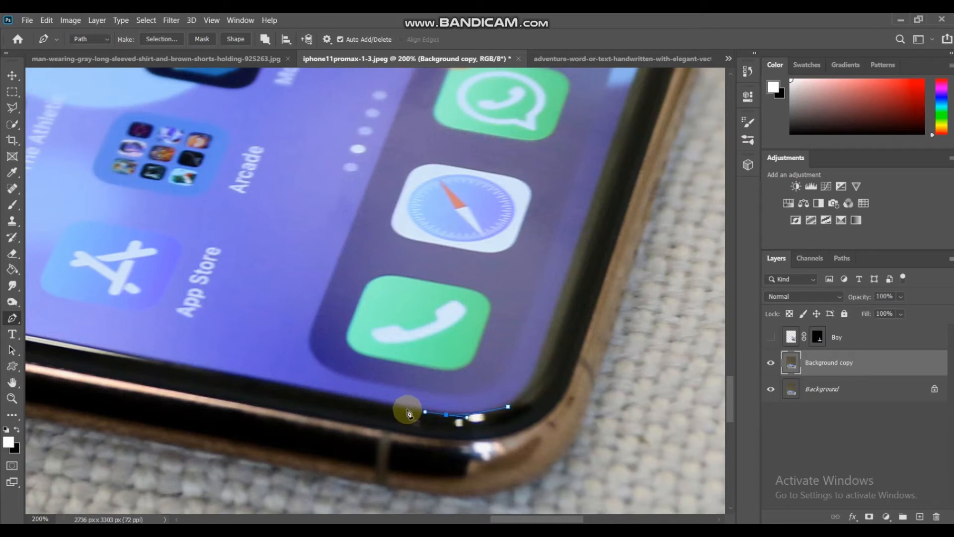
pyautogui.click(298, 389)
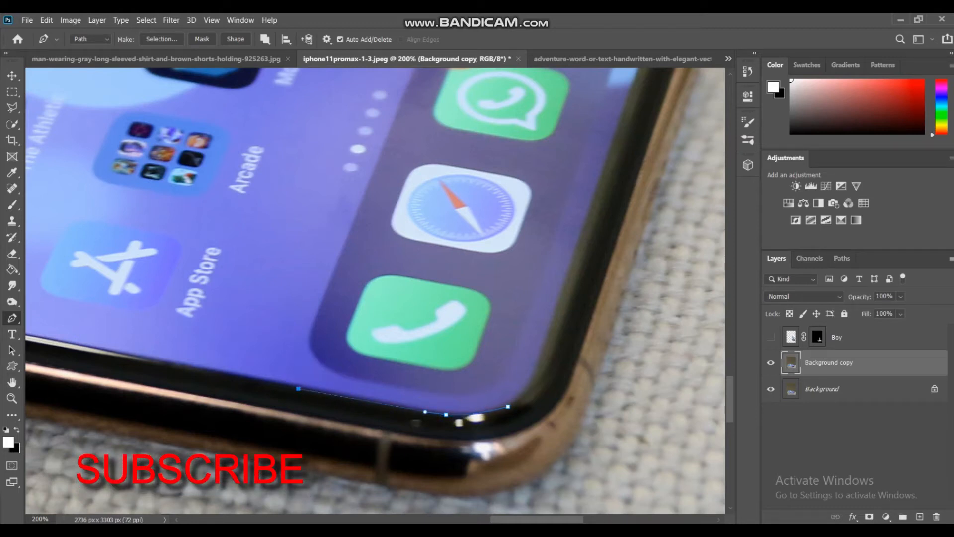
pyautogui.moveTo(510, 519); pyautogui.dragTo(466, 519)
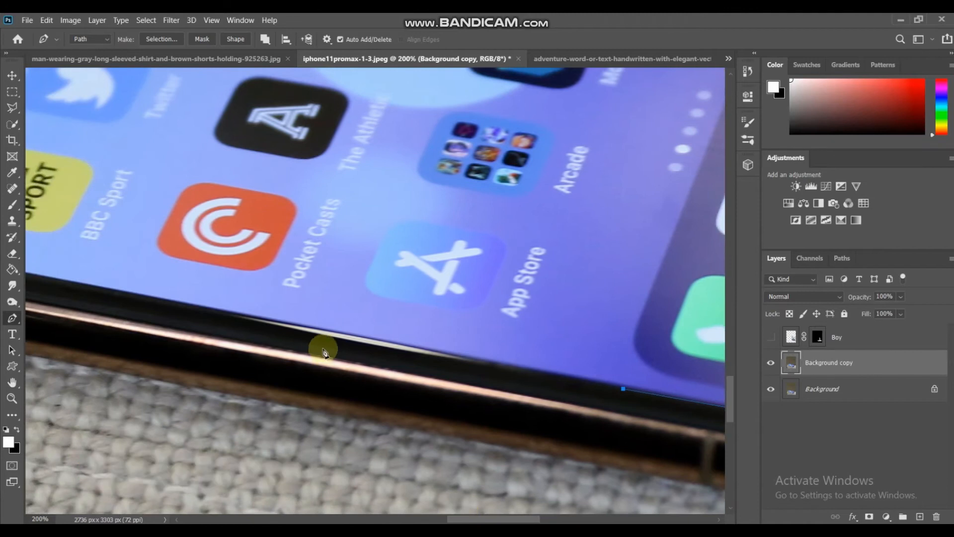
pyautogui.click(317, 330)
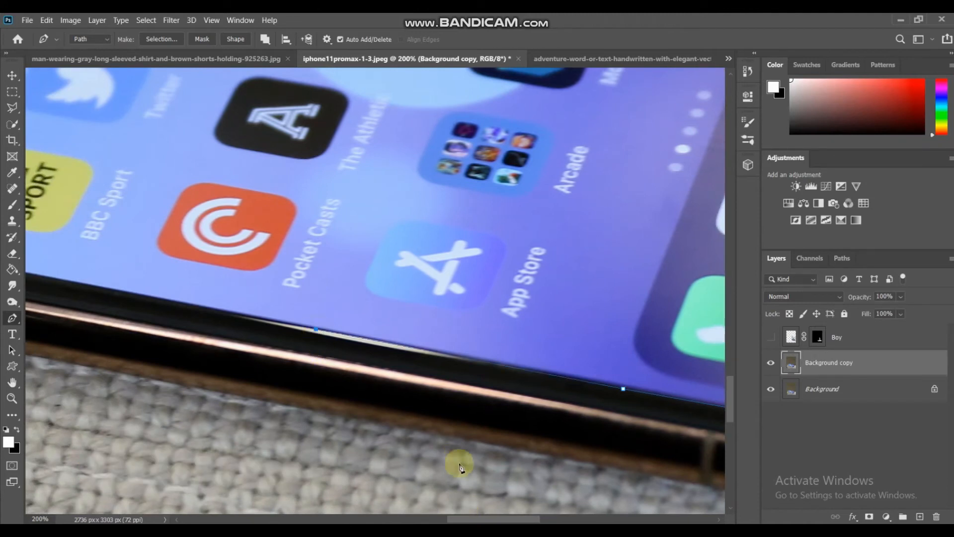